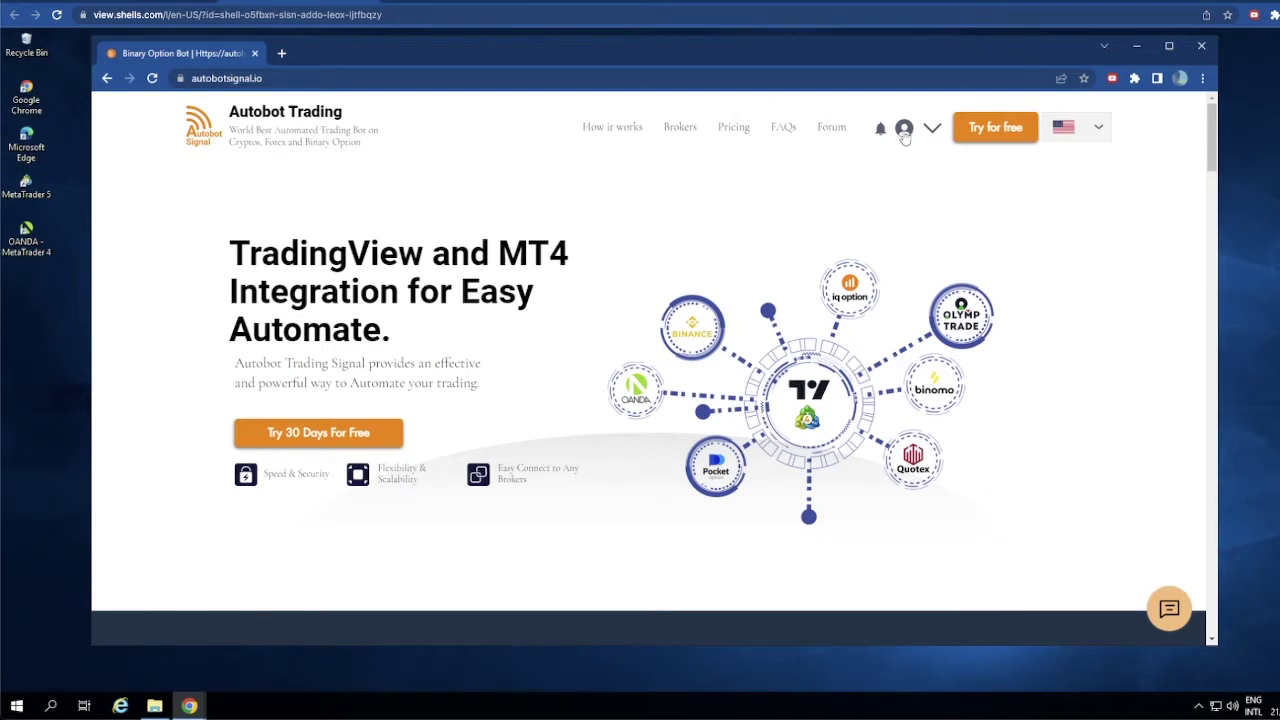
Go to the Download Page from the profile avatar's account menu on Autobot Trading.
{"action": "left_click", "coordinate": [905, 128]}
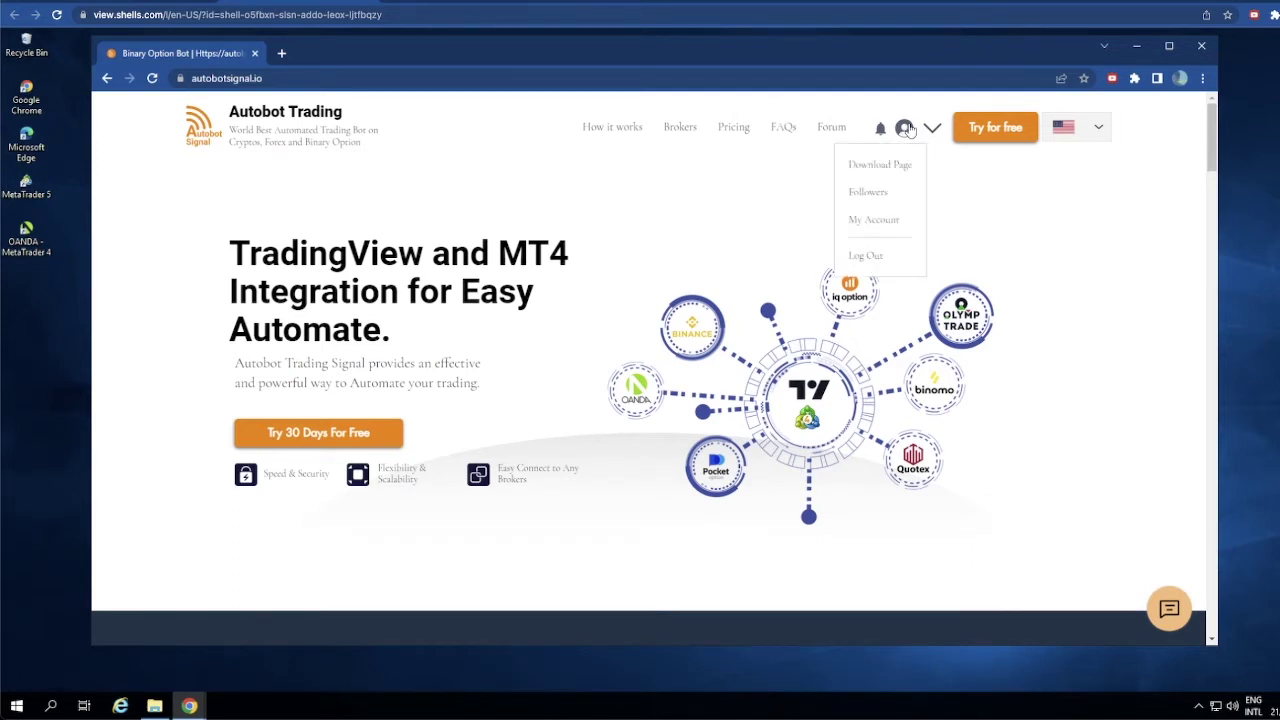
{"action": "left_click", "coordinate": [879, 174]}
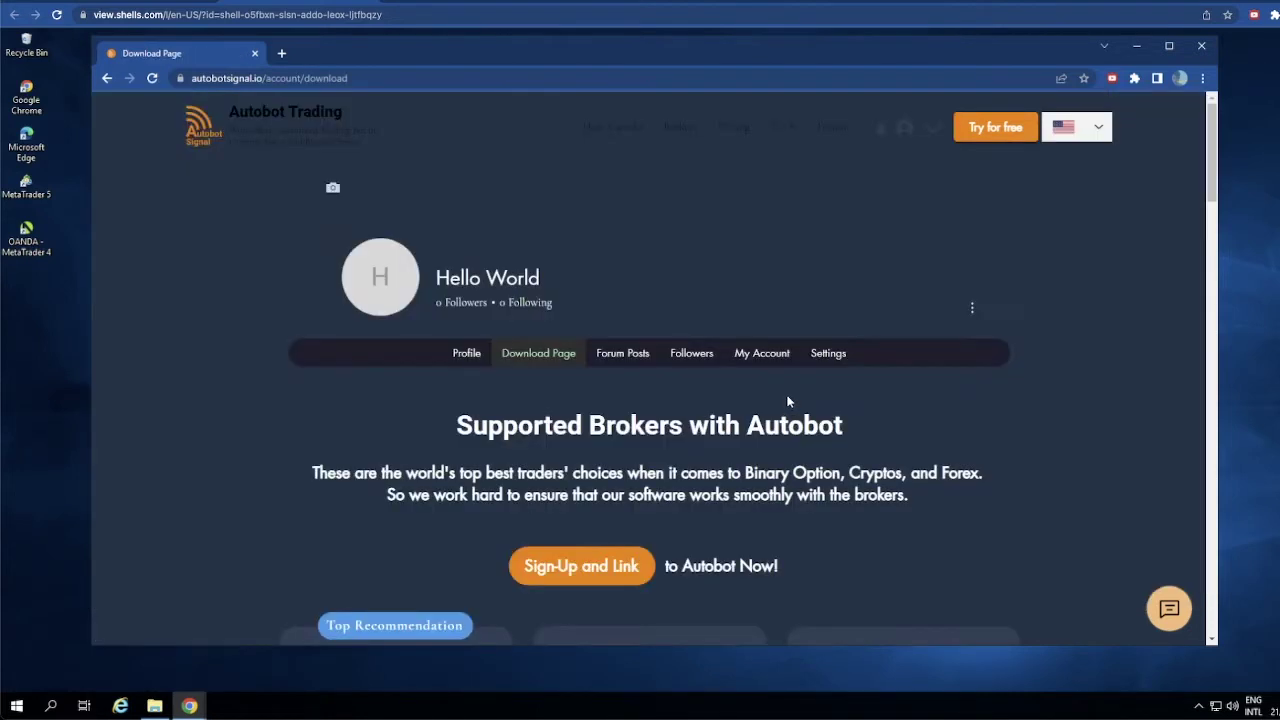
Download the Windows build of Autobot, Autobot Signal(V2.0).zip, from the Download Page.
{"action": "scroll", "coordinate": [781, 414], "scroll_direction": "down", "scroll_amount": 8}
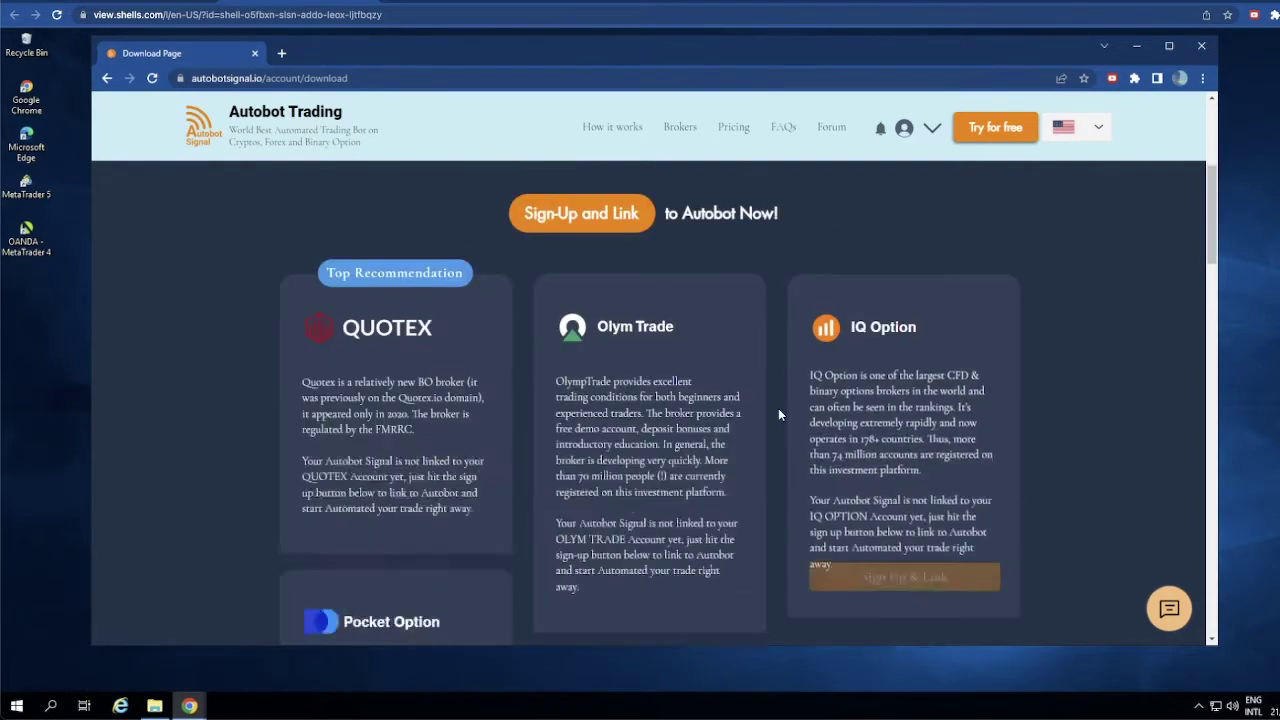
{"action": "scroll", "coordinate": [777, 415], "scroll_direction": "down", "scroll_amount": 10}
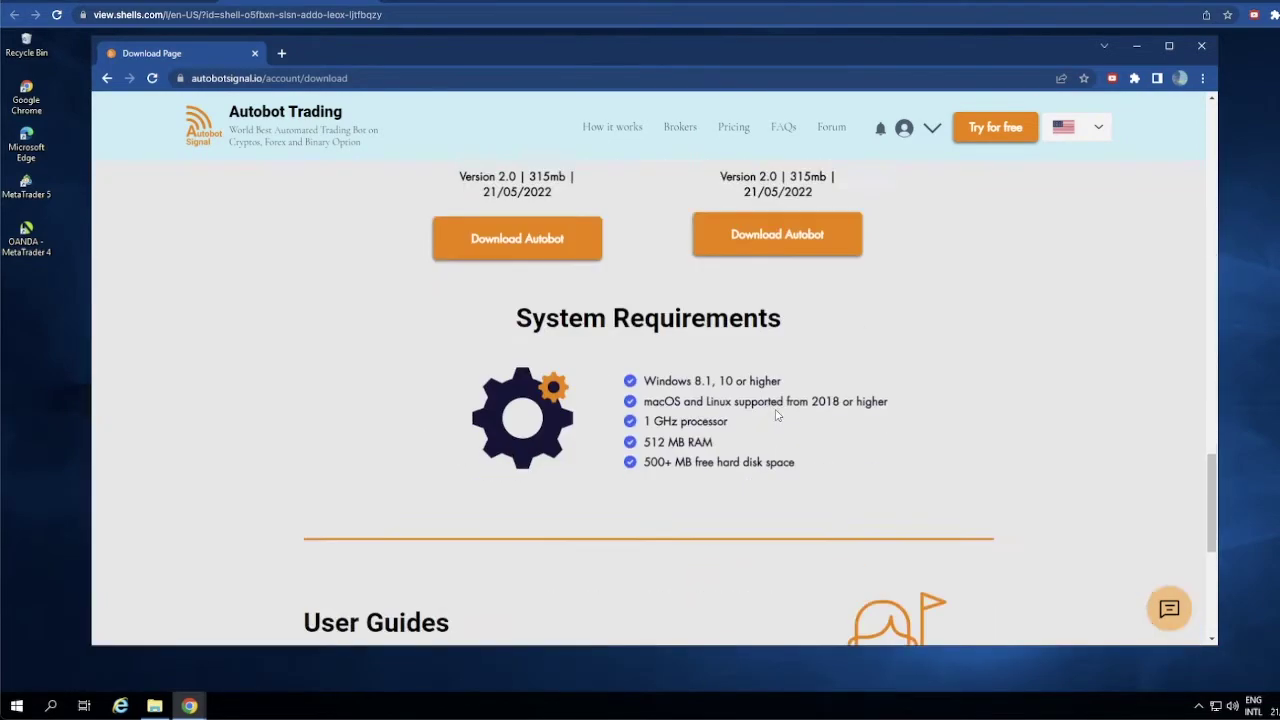
{"action": "scroll", "coordinate": [777, 415], "scroll_direction": "up", "scroll_amount": 4}
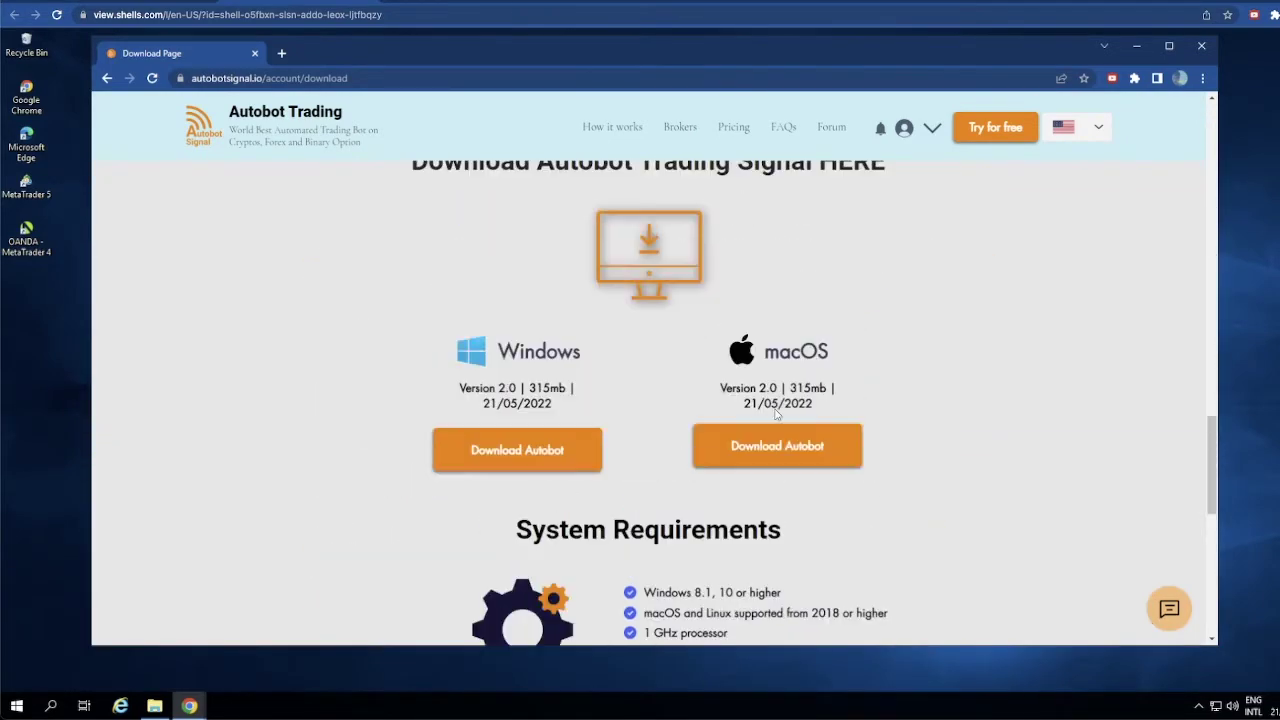
{"action": "scroll", "coordinate": [674, 408], "scroll_direction": "down", "scroll_amount": 2}
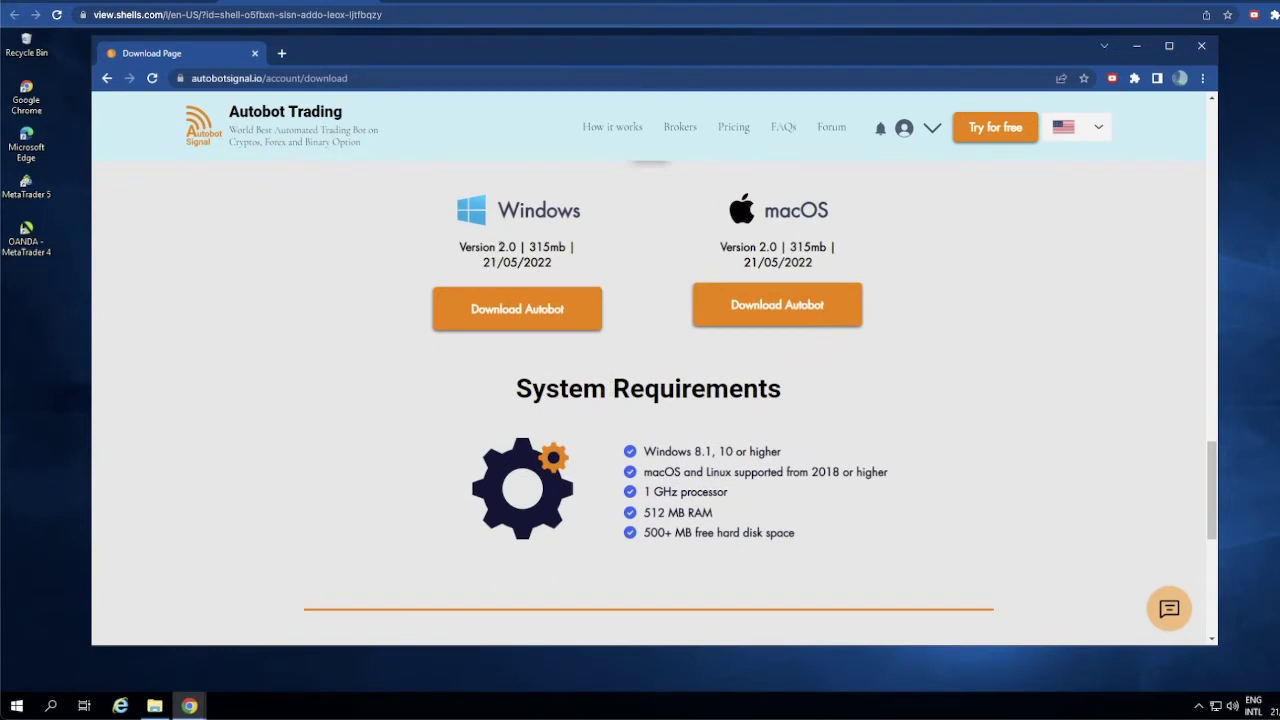
{"action": "left_click", "coordinate": [518, 318]}
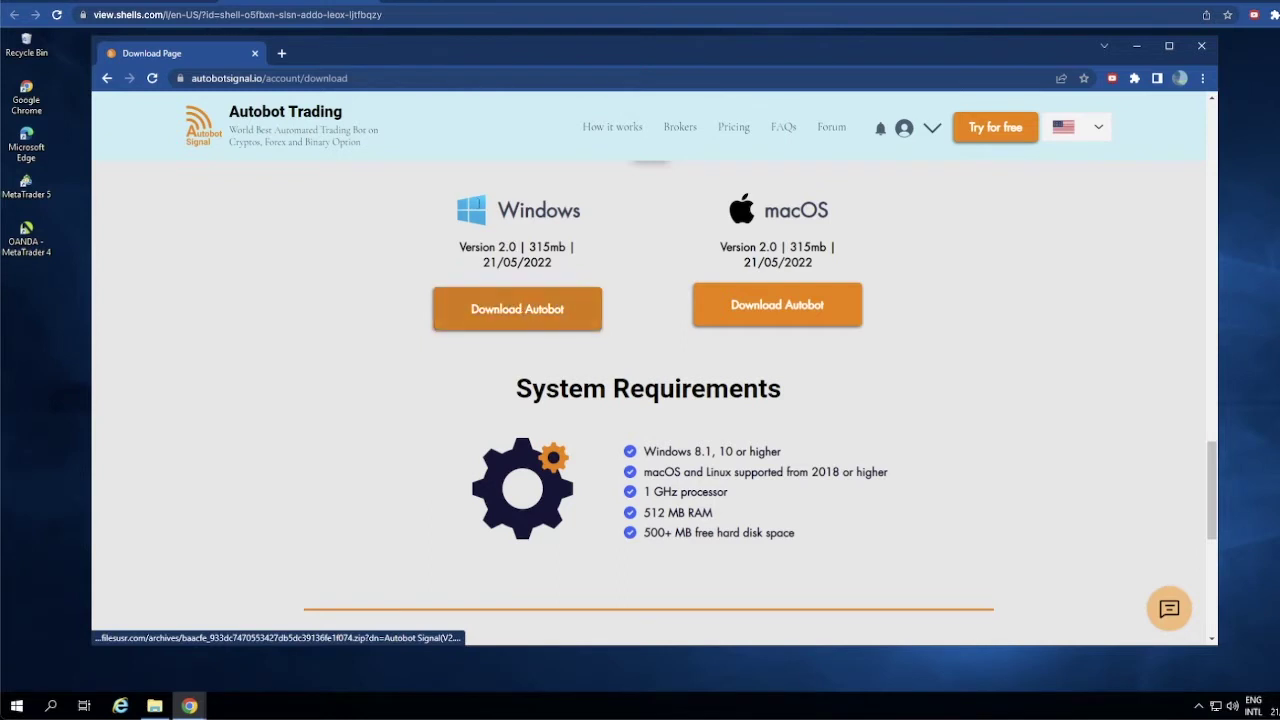
{"action": "left_click", "coordinate": [527, 313]}
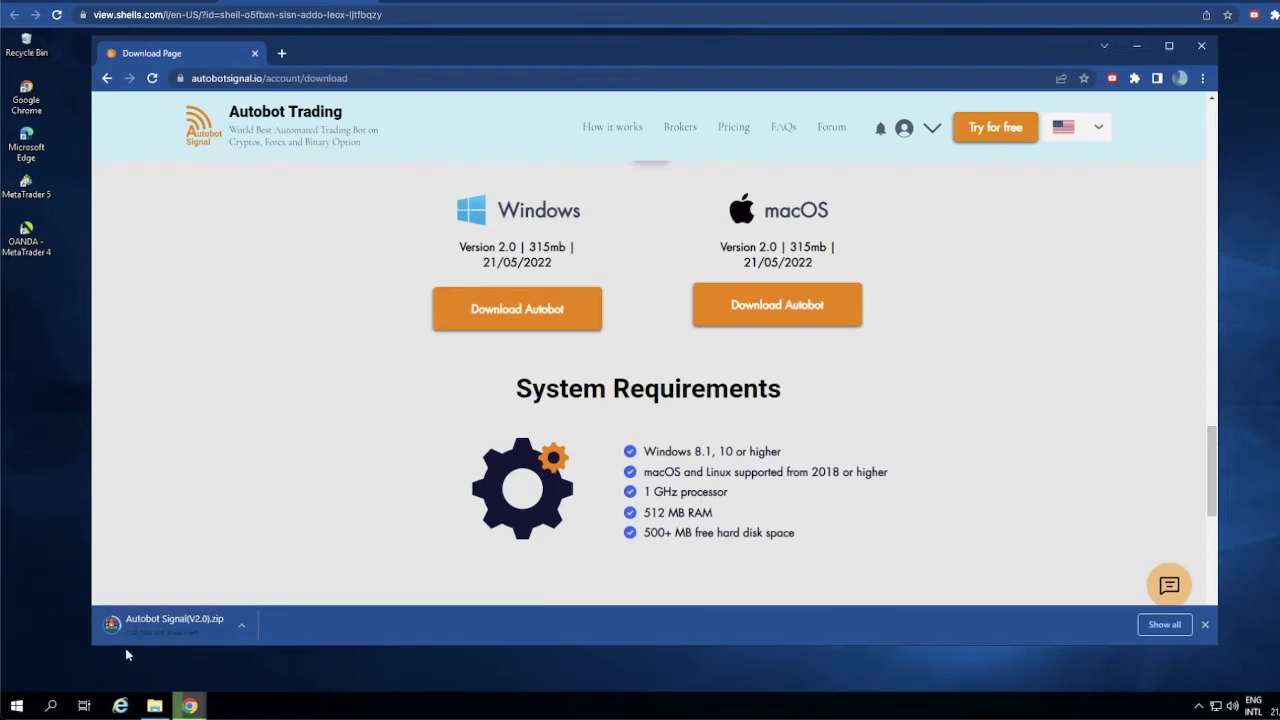
Show the Downloads folder with the 299 MB Autobot Signal(V2.0) archive in File Explorer.
{"action": "left_click", "coordinate": [154, 708]}
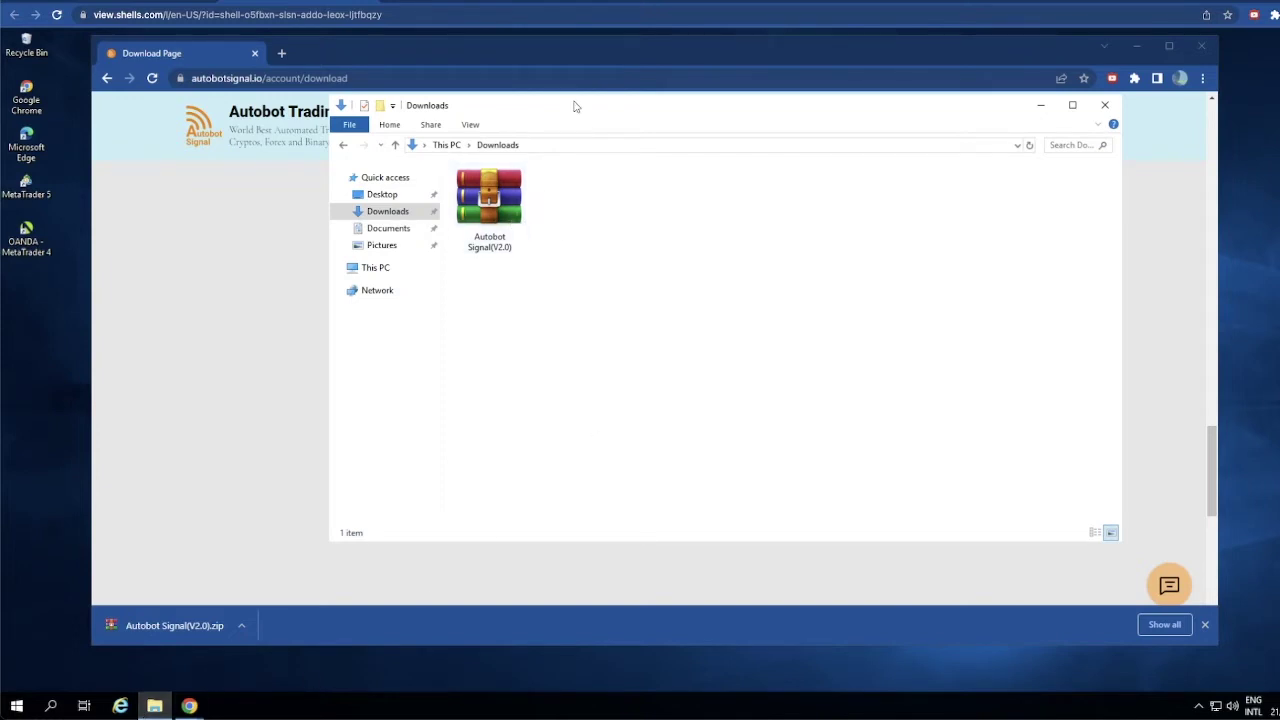
{"action": "left_click_drag", "start_coordinate": [571, 97], "coordinate": [553, 134]}
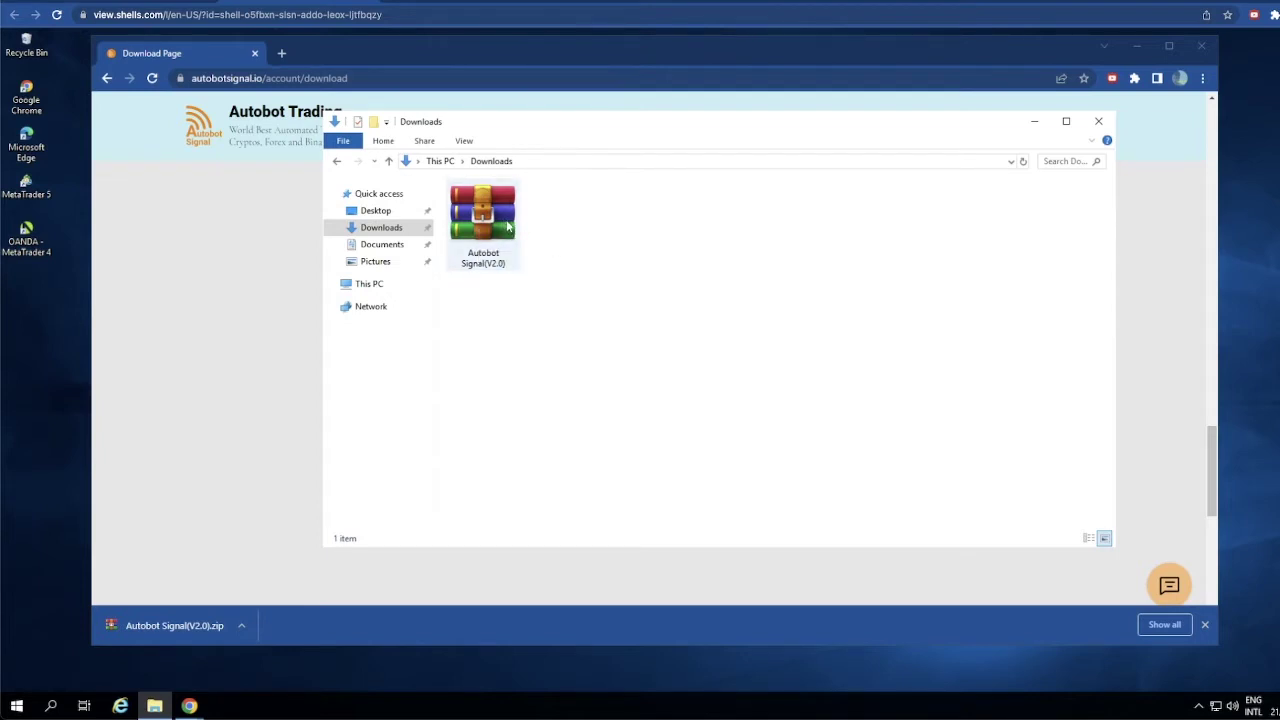
Extract the Autobot Signal(V2.0) archive to the default Autobot Signal(V2.0) folder in Downloads.
{"action": "right_click", "coordinate": [488, 221]}
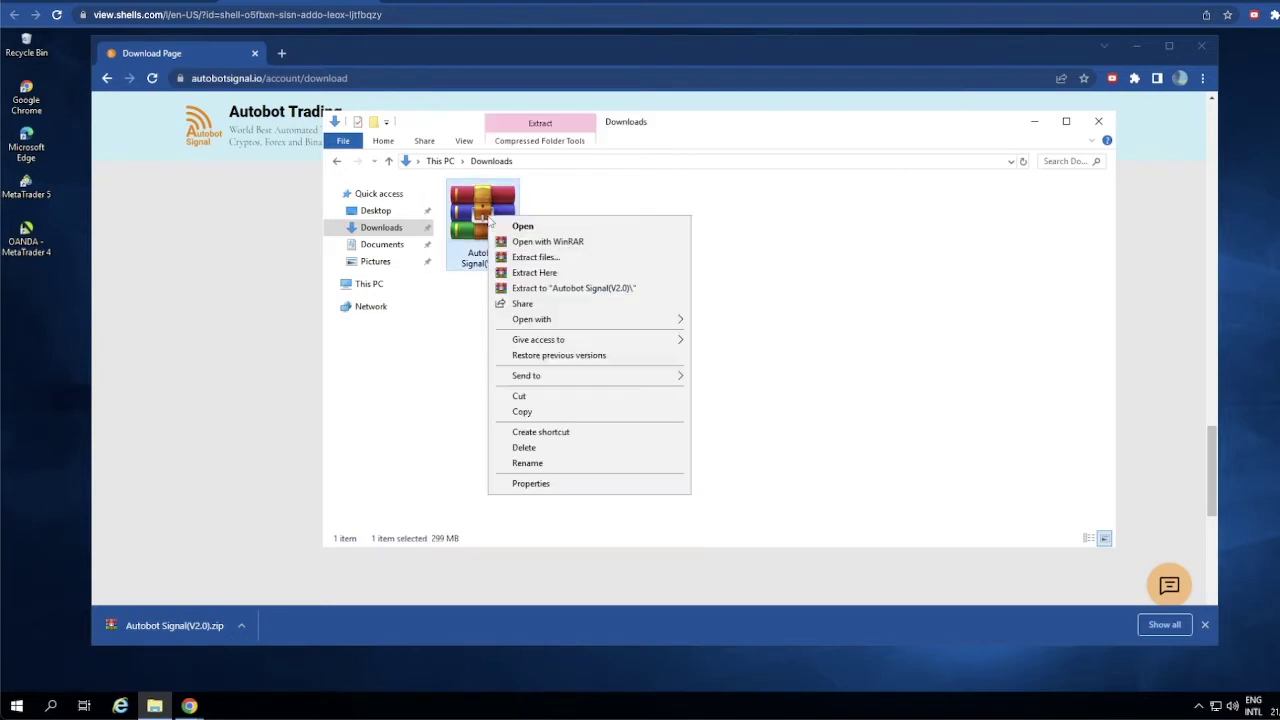
{"action": "left_click", "coordinate": [533, 258]}
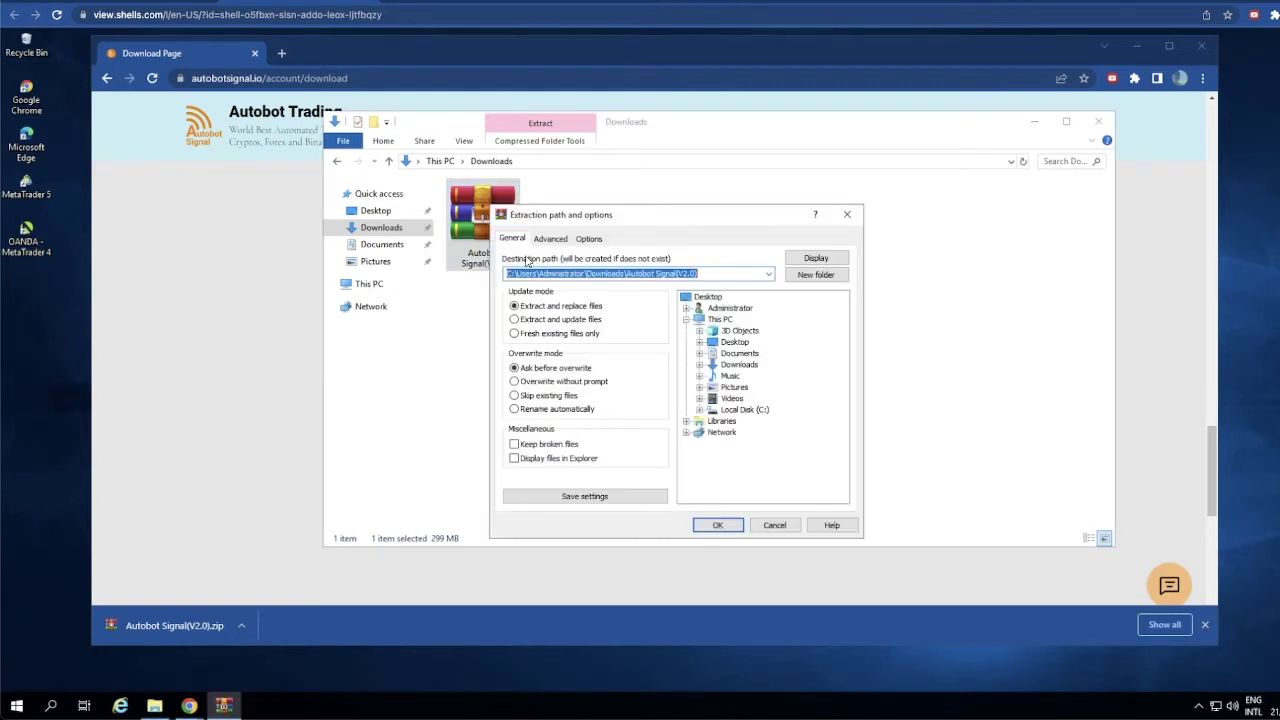
{"action": "left_click", "coordinate": [716, 526]}
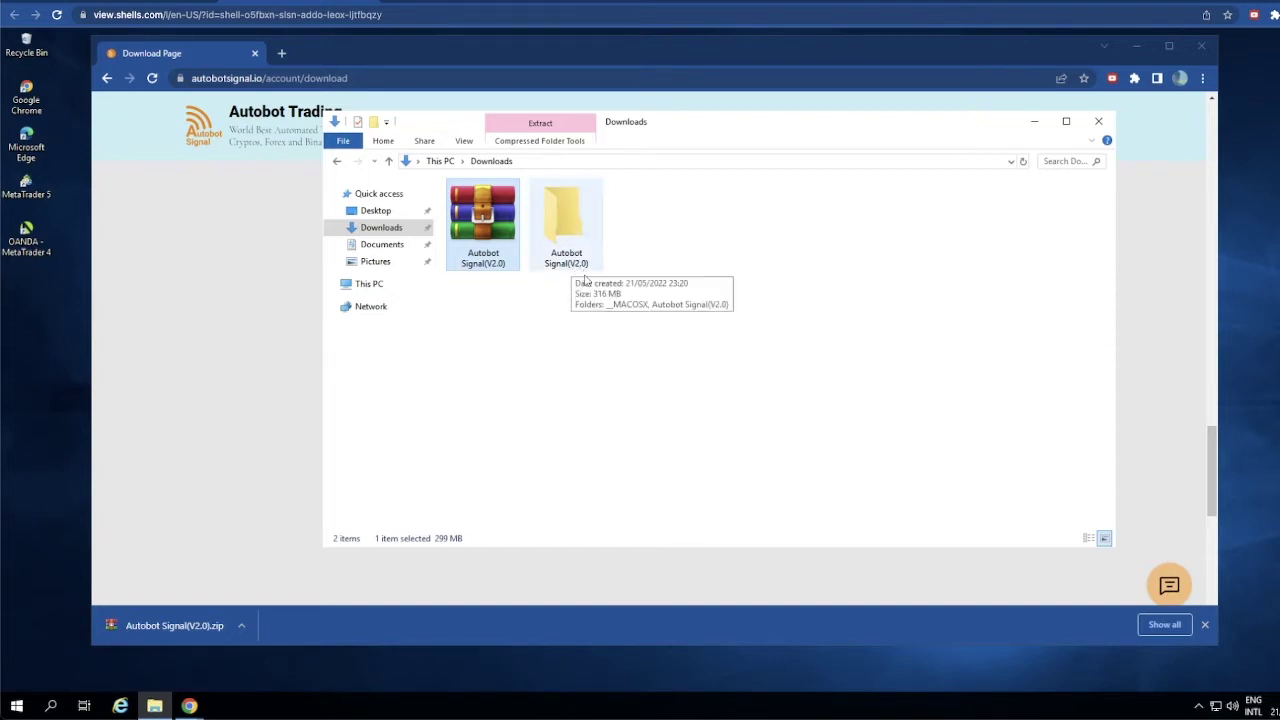
Go into Autobot Signal(V2.0), then its inner Autobot Signal(V2.0) folder, and launch AutoSignal.
{"action": "double_click", "coordinate": [562, 232]}
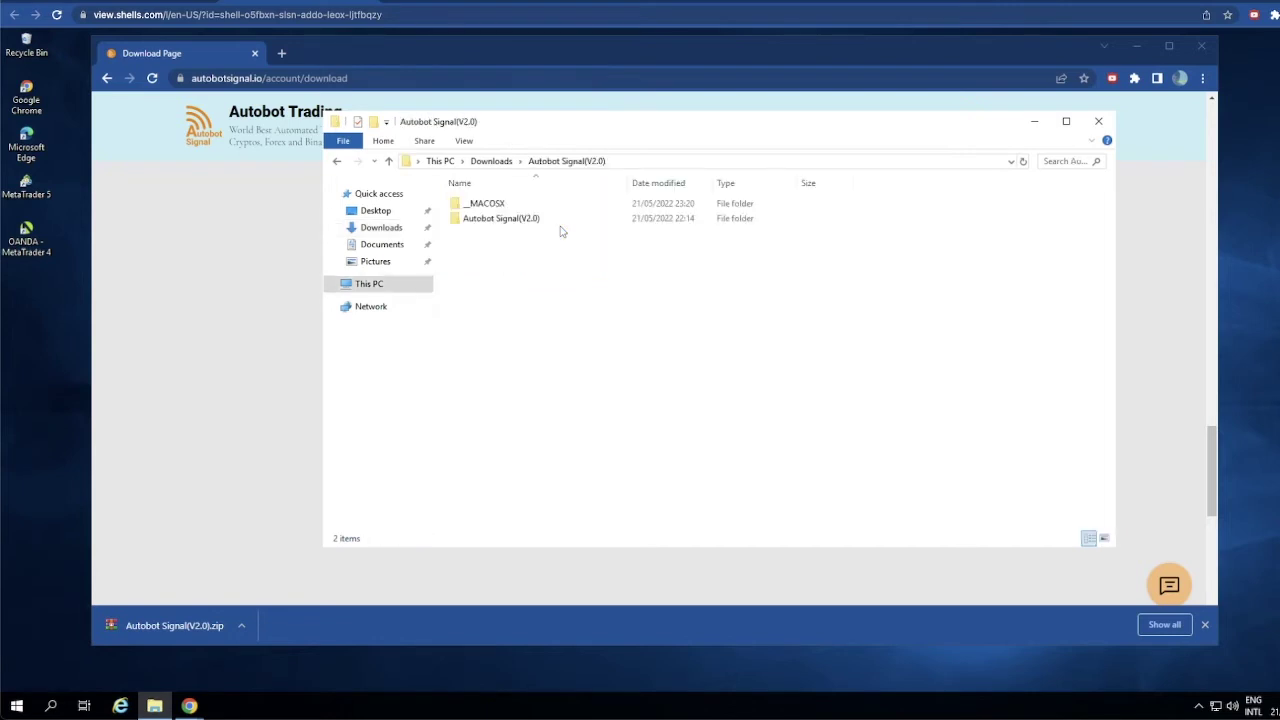
{"action": "double_click", "coordinate": [493, 222]}
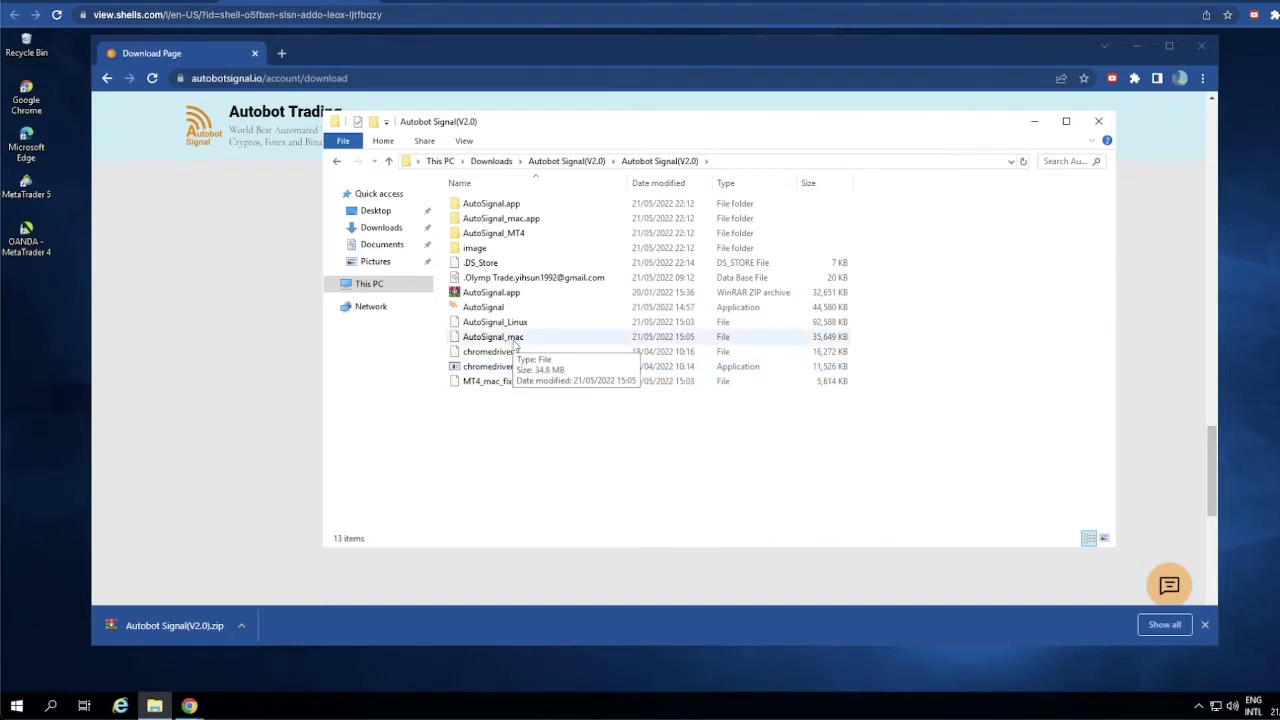
{"action": "left_click", "coordinate": [484, 310]}
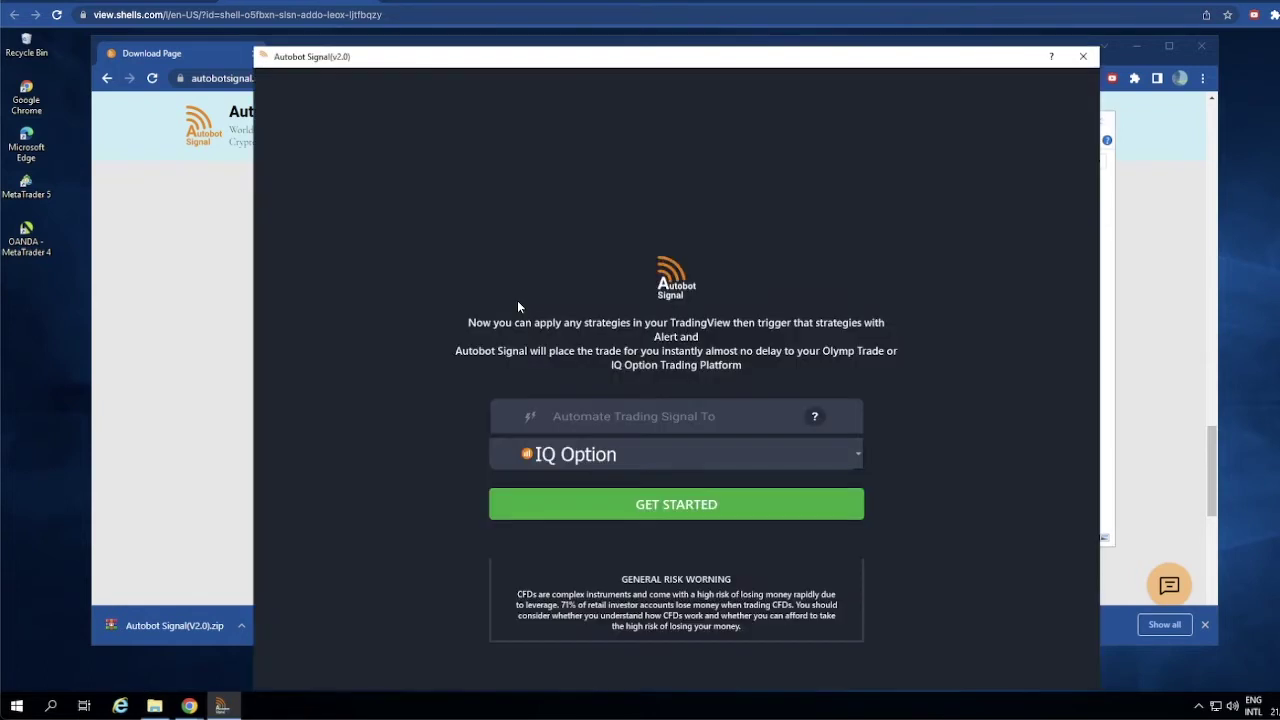
Choose Quotex under Automate Trading Signal To and continue with GET STARTED.
{"action": "left_click_drag", "start_coordinate": [652, 53], "coordinate": [649, 42]}
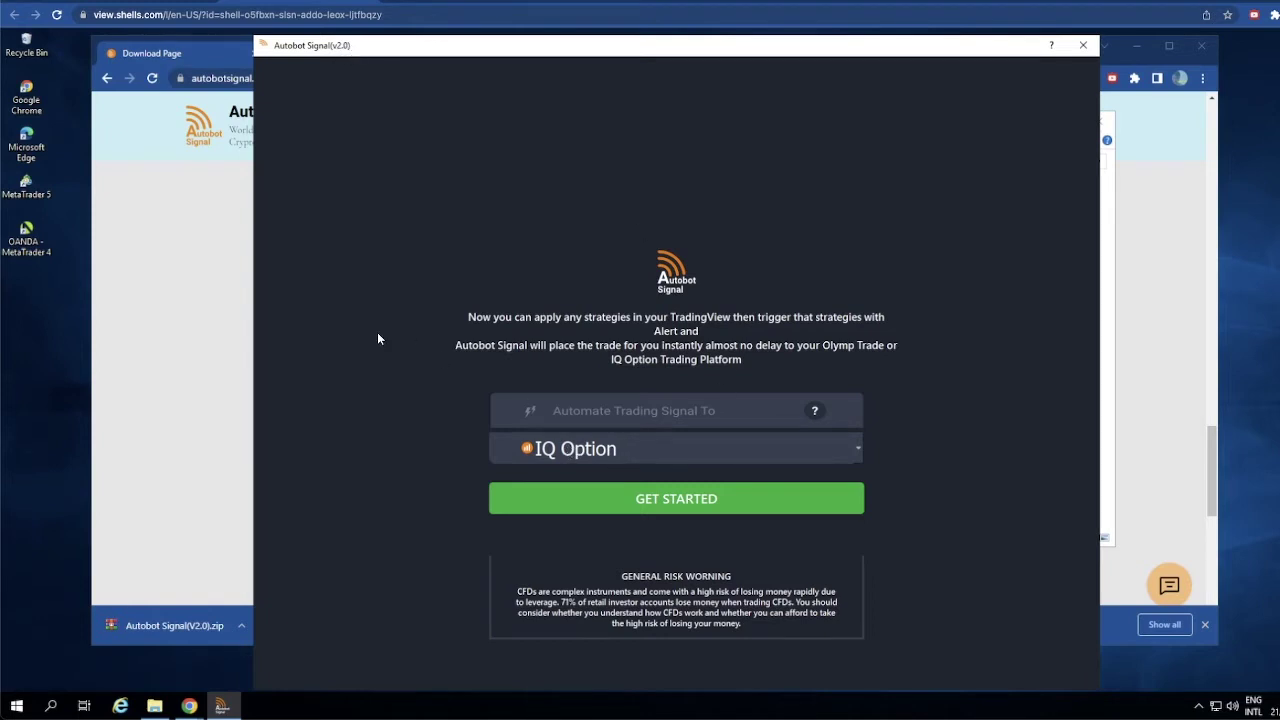
{"action": "left_click", "coordinate": [563, 451]}
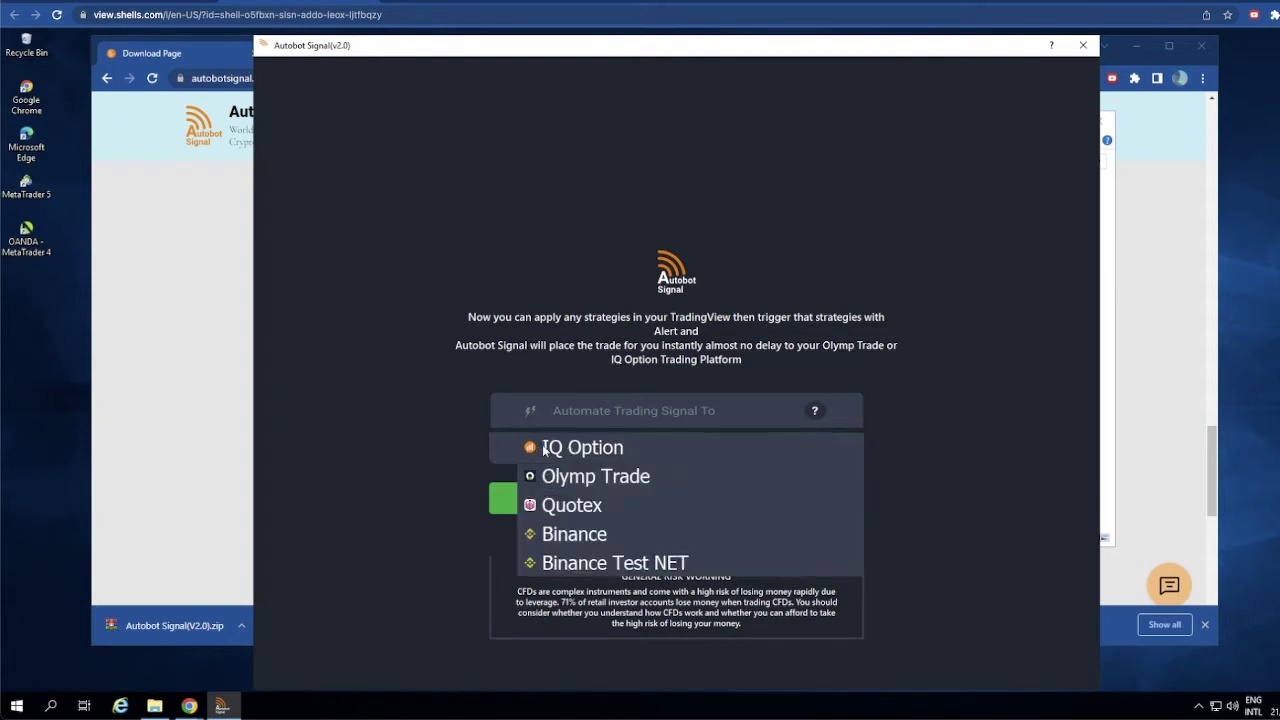
{"action": "left_click", "coordinate": [576, 508]}
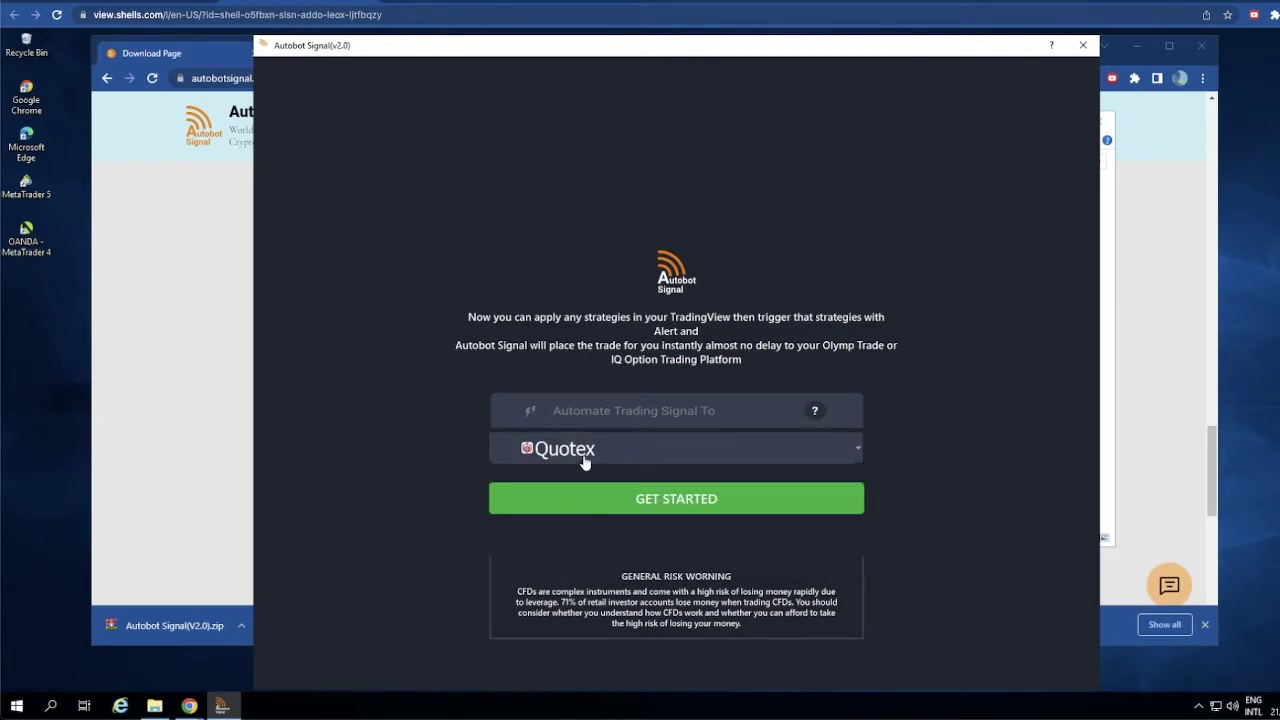
{"action": "left_click", "coordinate": [667, 508]}
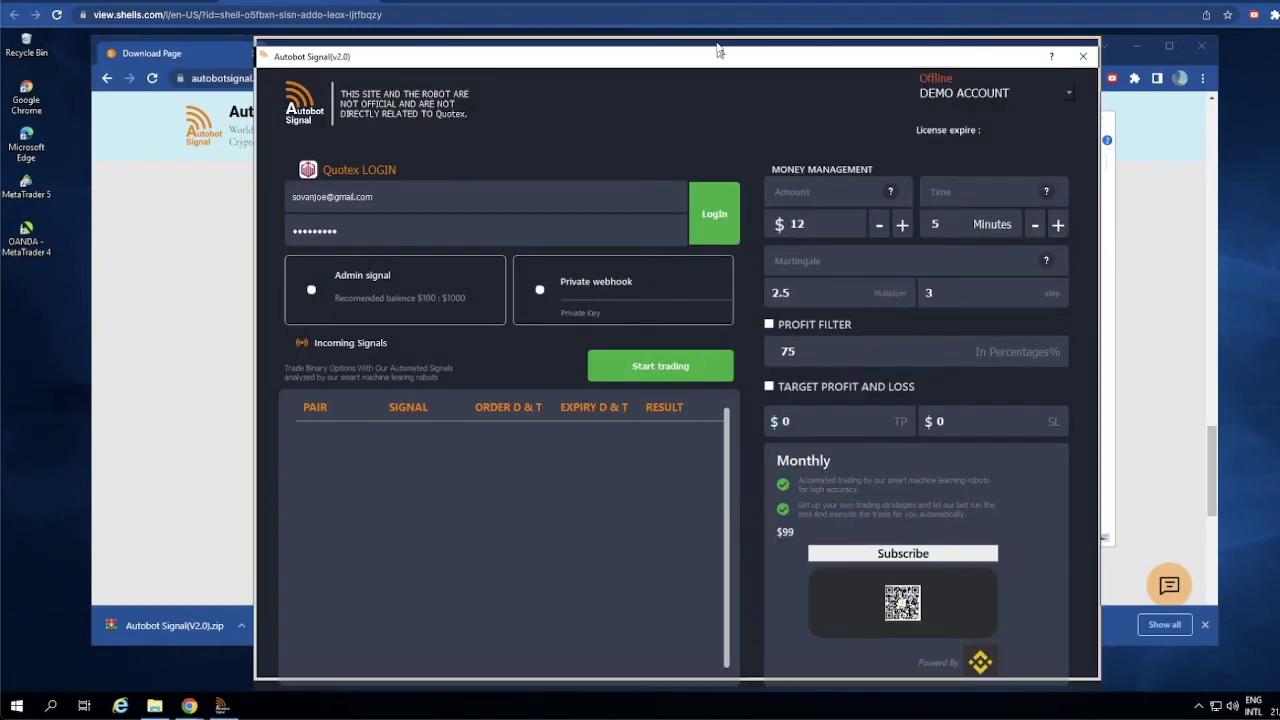
Log in to Quotex and, after trying the real account, keep the demo account active.
{"action": "left_click_drag", "start_coordinate": [716, 60], "coordinate": [716, 47]}
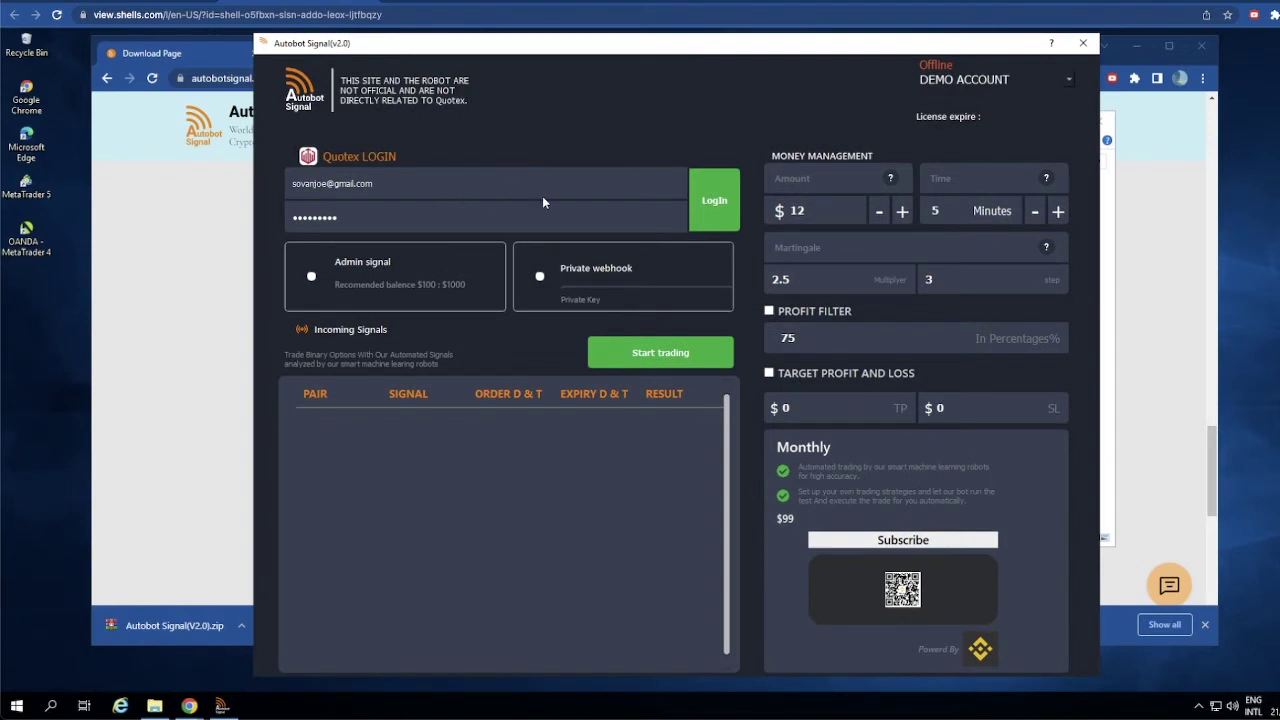
{"action": "left_click", "coordinate": [718, 203]}
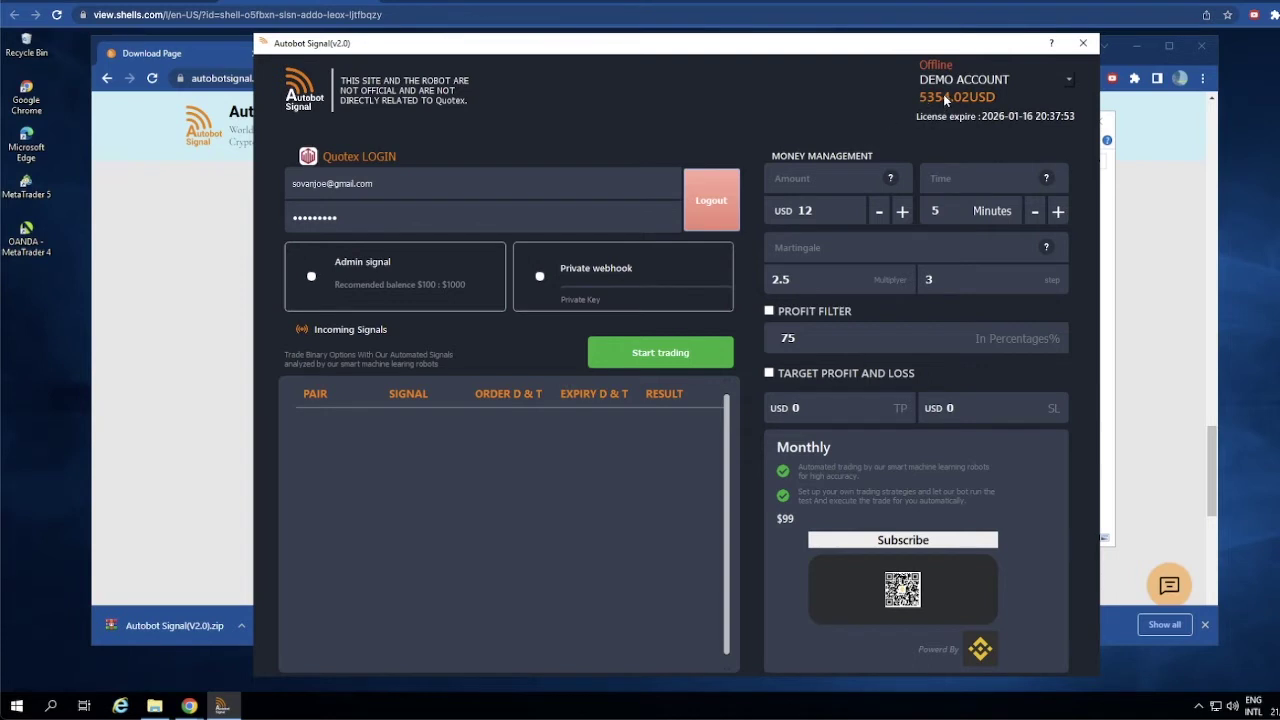
{"action": "left_click", "coordinate": [948, 84]}
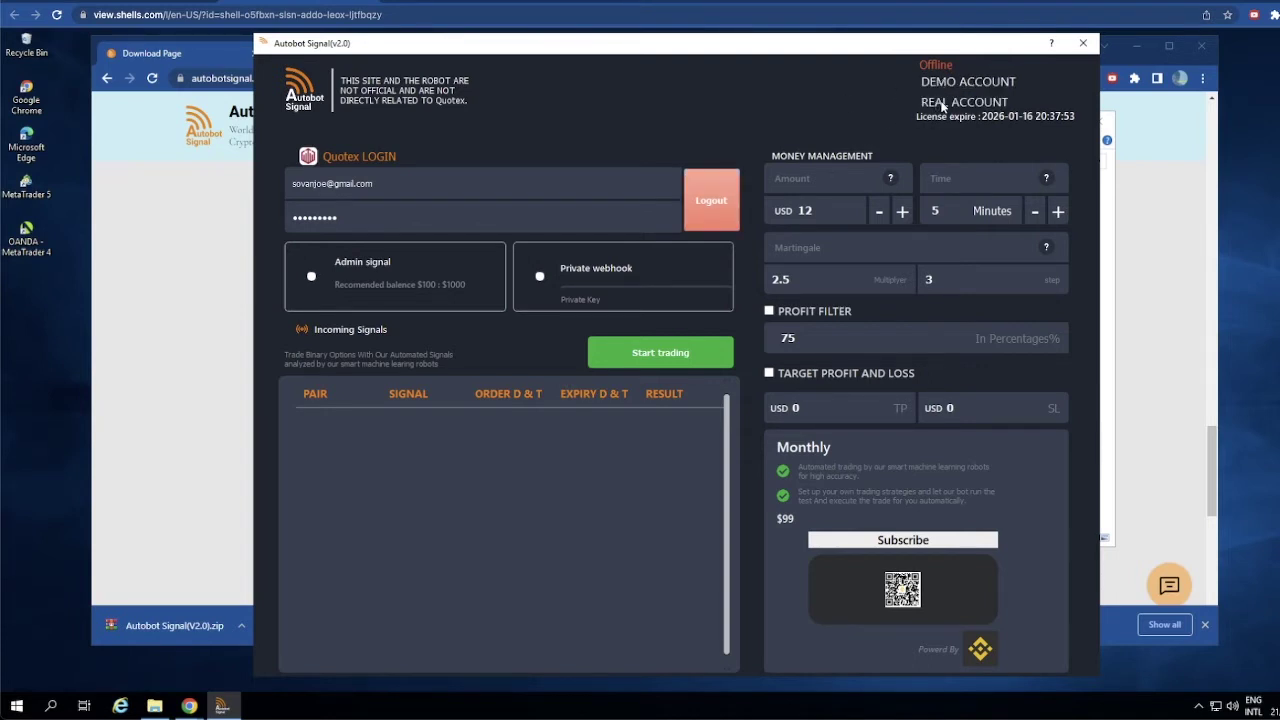
{"action": "left_click", "coordinate": [942, 104]}
{"action": "left_click", "coordinate": [945, 84]}
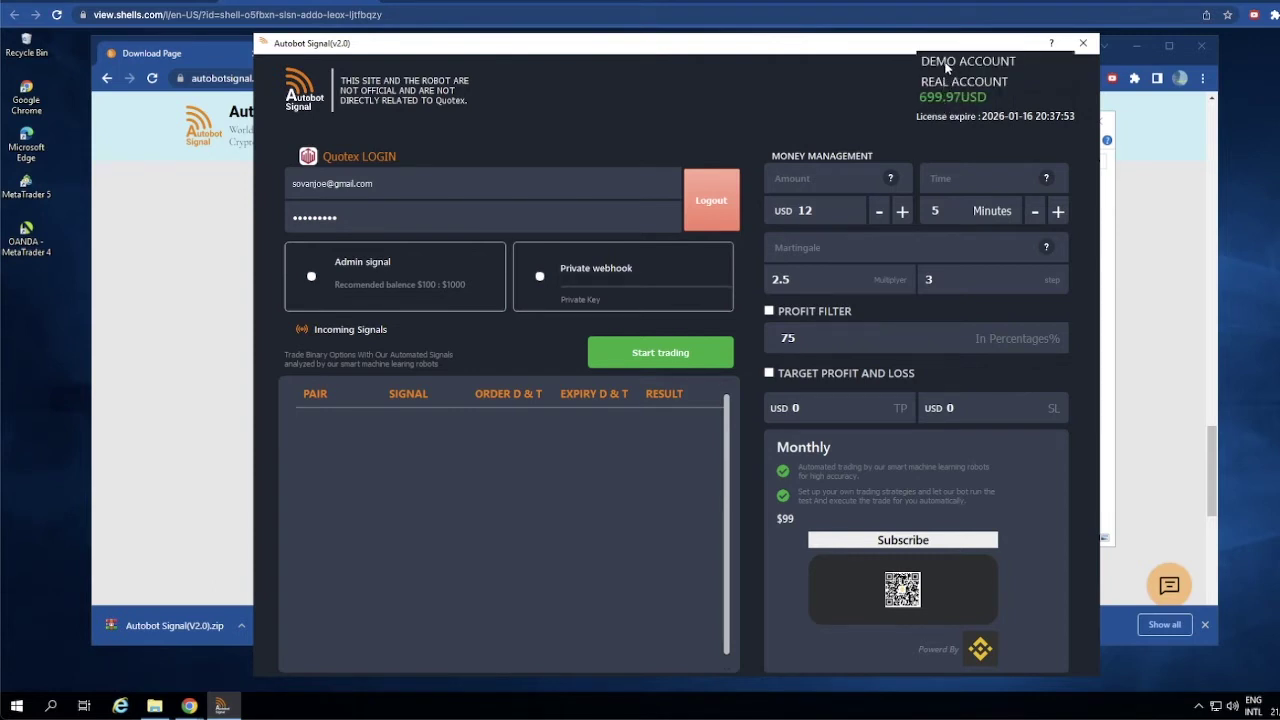
{"action": "left_click", "coordinate": [946, 63]}
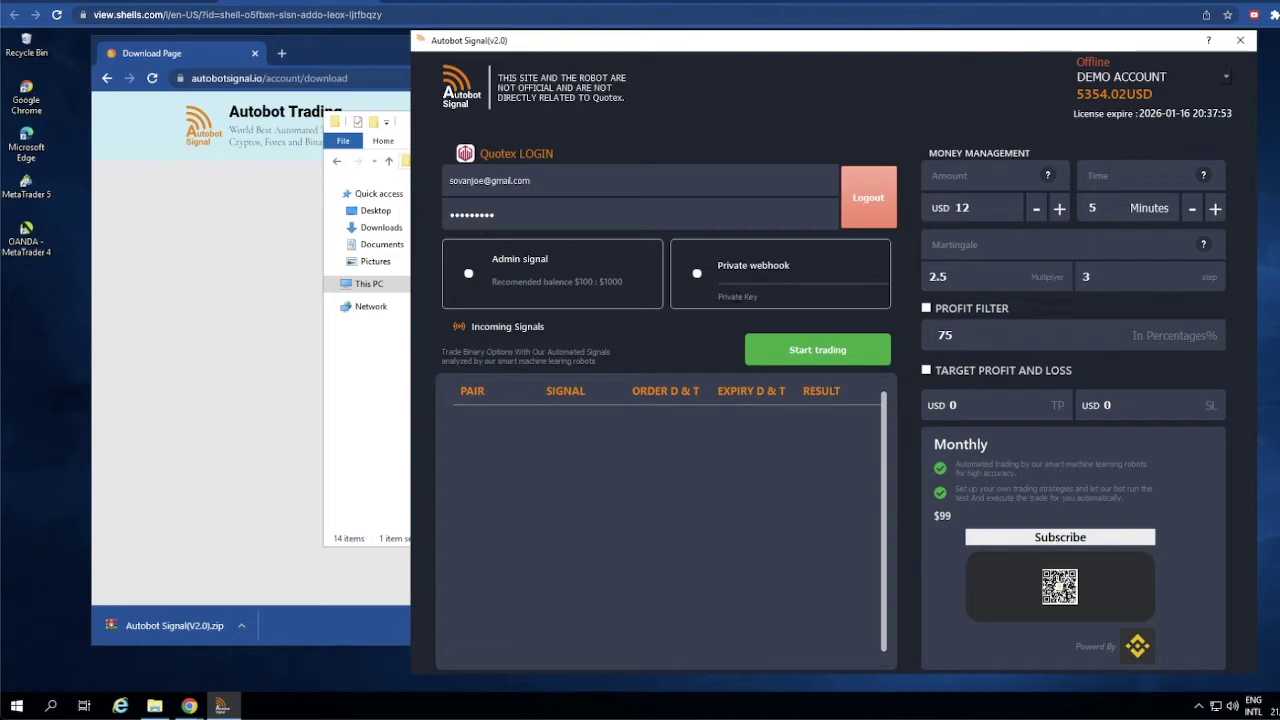
Enter a private key and select Private webhook as the signal source.
{"action": "type", "text": "123"}
{"action": "key", "text": "BackSpace"}
{"action": "key", "text": "BackSpace"}
{"action": "key", "text": "BackSpace"}
{"action": "type", "text": "a"}
{"action": "left_click", "coordinate": [697, 274]}
Open the AutoSignal_MT4 folder containing AutoSignal_connector.ex4 and MT4_mac_fix.
{"action": "left_click", "coordinate": [364, 393]}
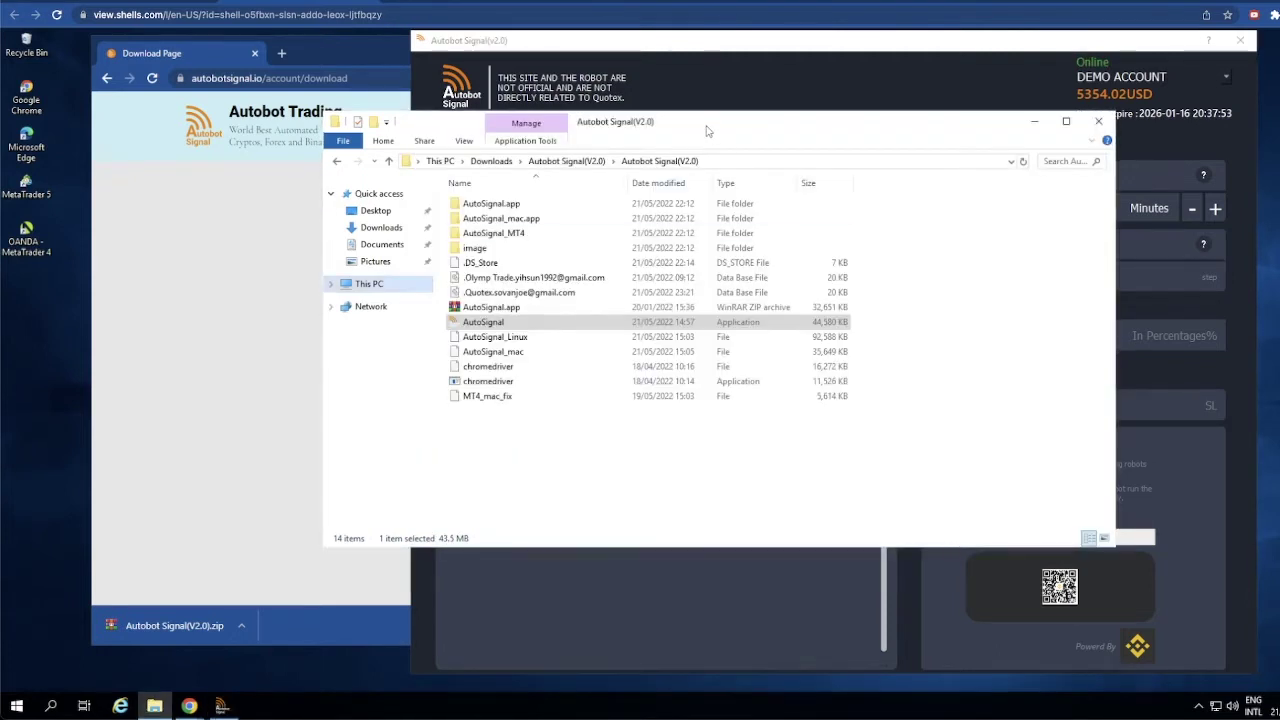
{"action": "left_click_drag", "start_coordinate": [679, 122], "coordinate": [653, 114]}
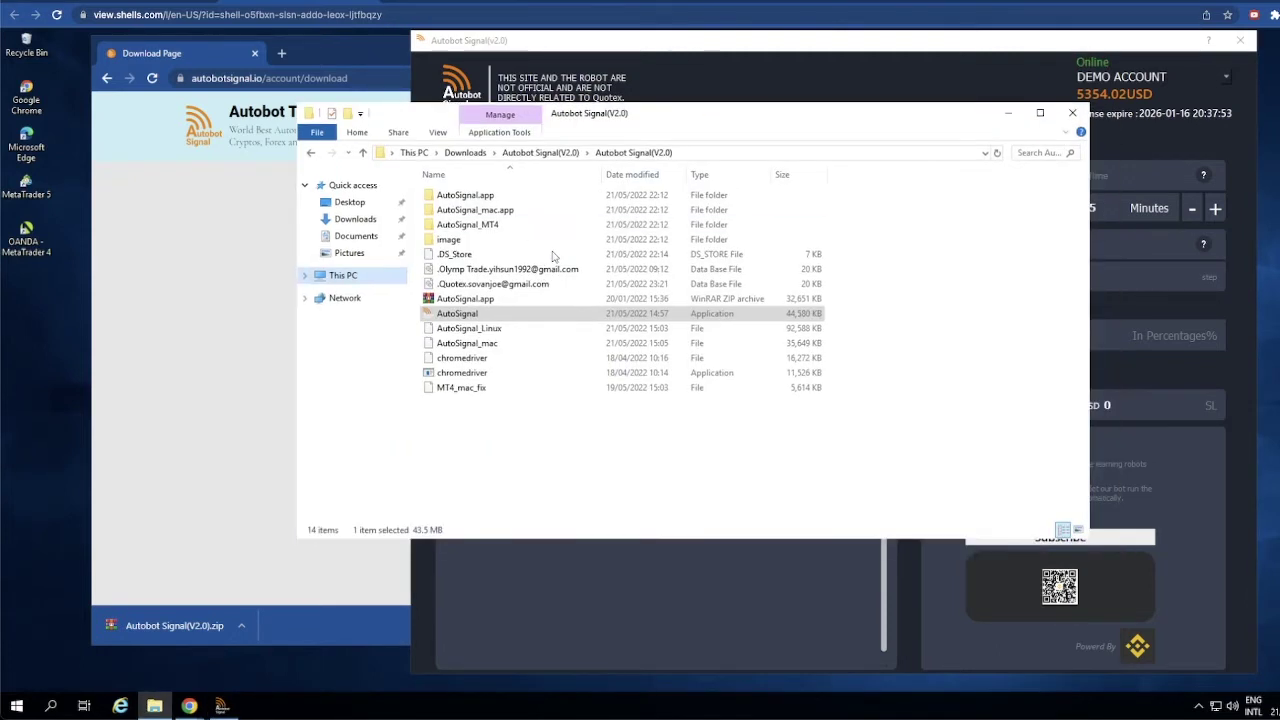
{"action": "double_click", "coordinate": [486, 226]}
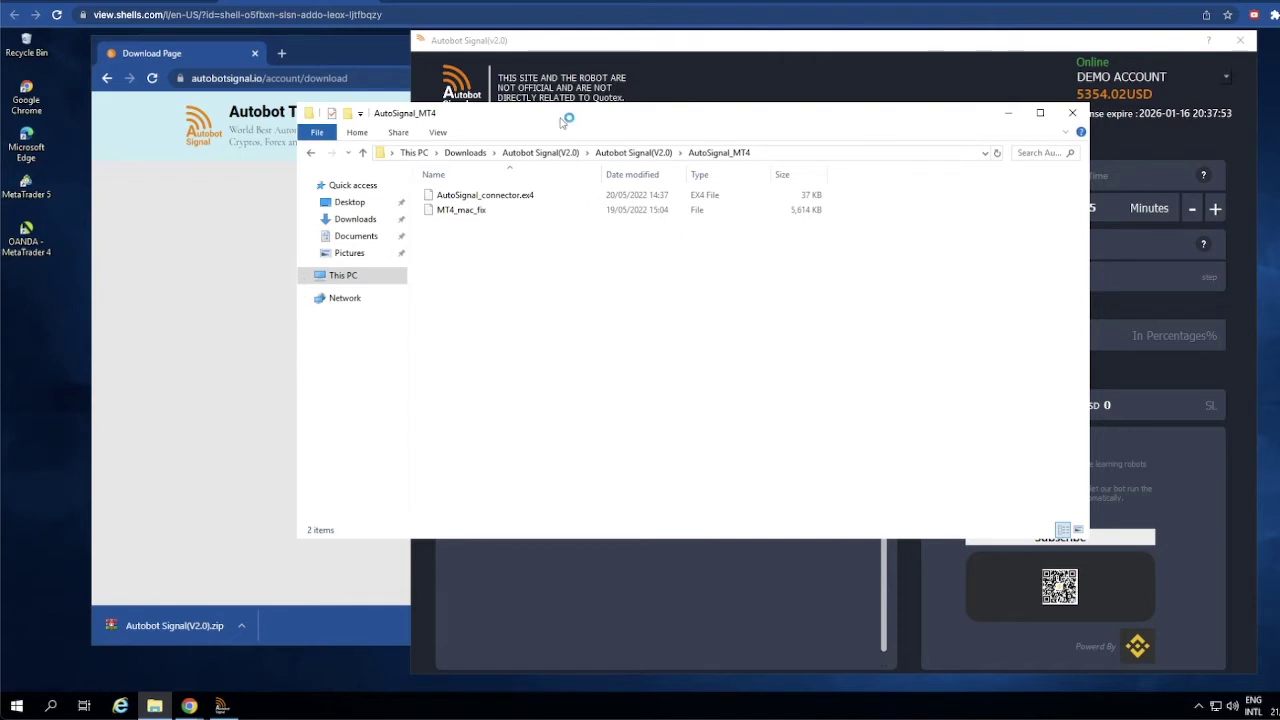
{"action": "left_click_drag", "start_coordinate": [563, 122], "coordinate": [596, 141]}
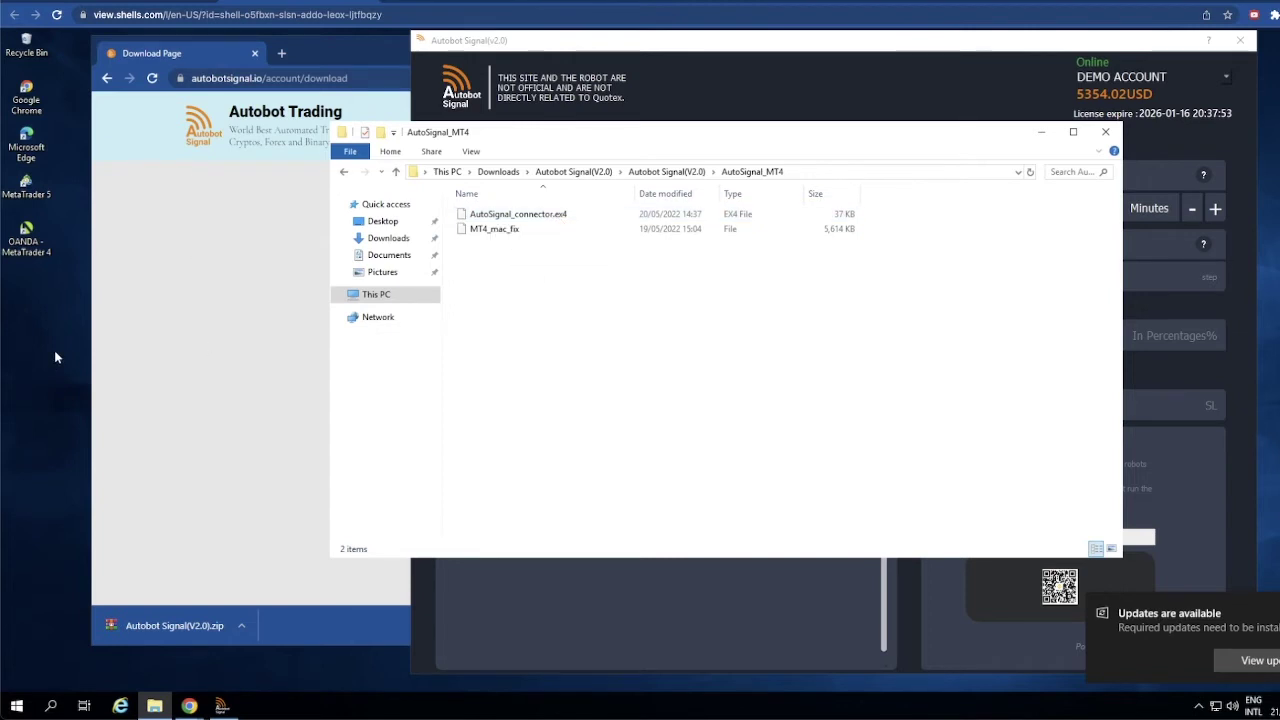
{"action": "left_click", "coordinate": [28, 234]}
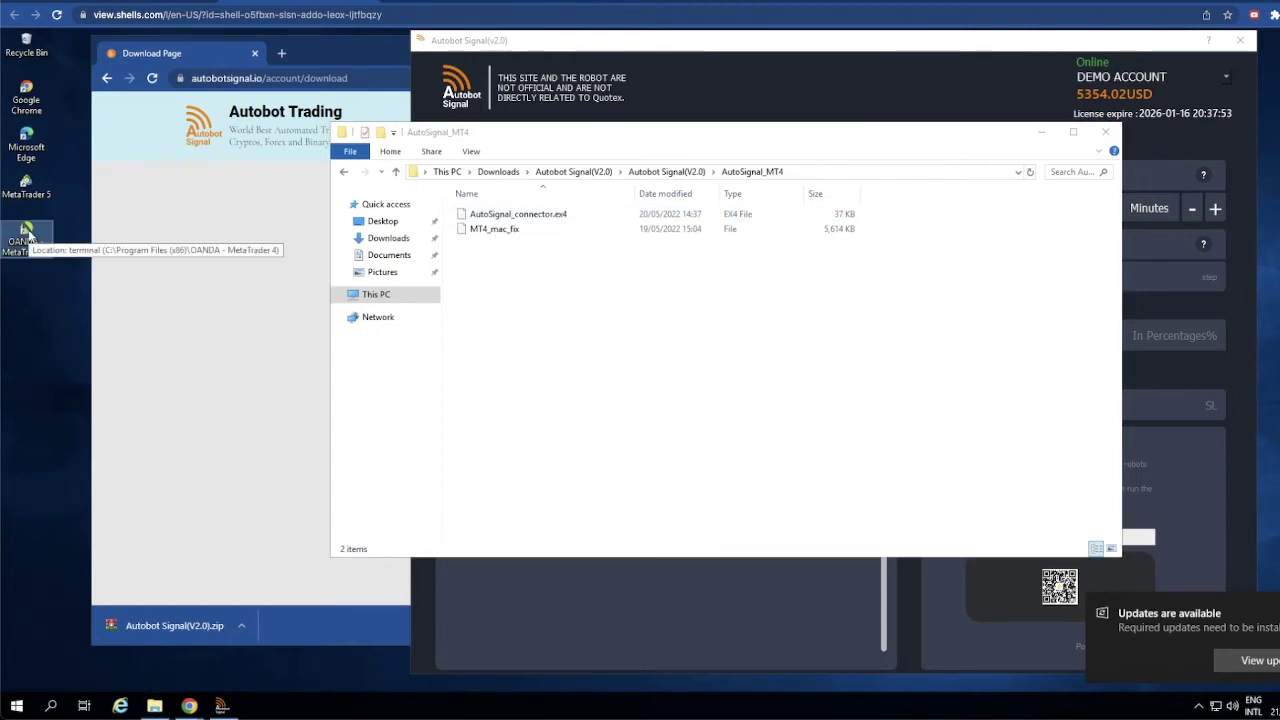
Launch OANDA MetaTrader 4 with its EURUSD chart, keeping the AutoSignal_MT4 folder in front.
{"action": "double_click", "coordinate": [28, 236]}
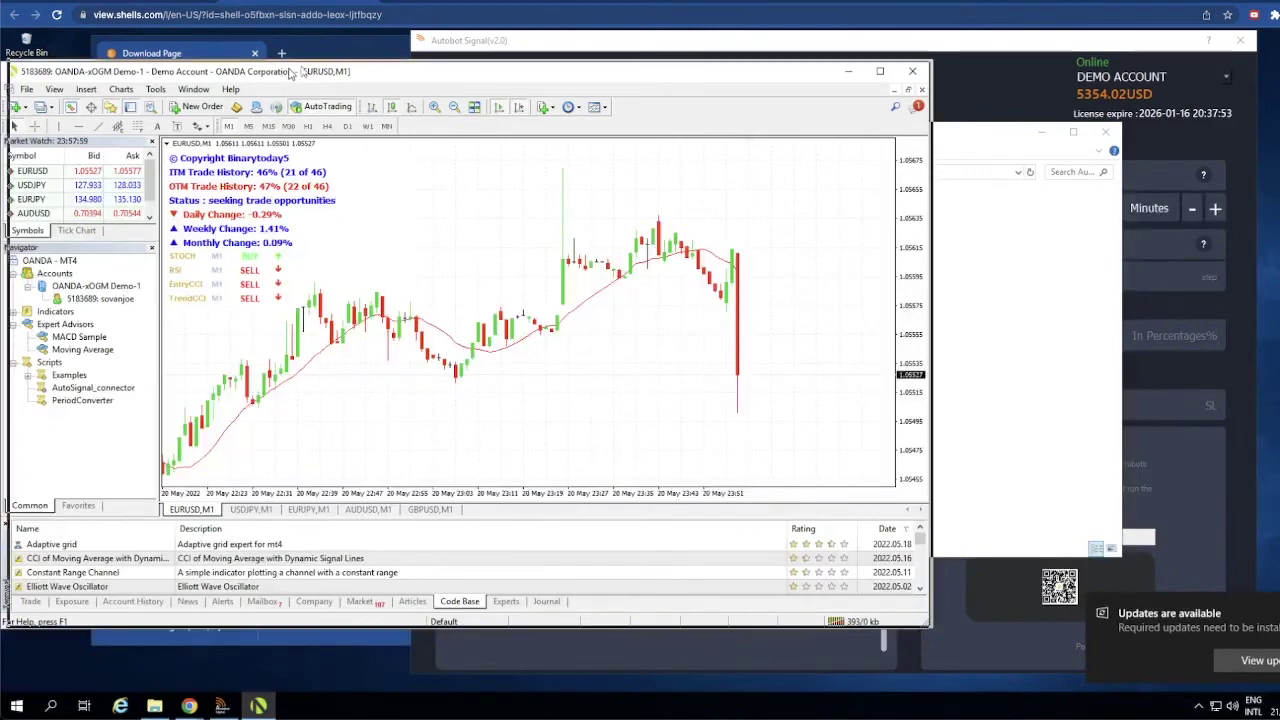
{"action": "left_click_drag", "start_coordinate": [283, 74], "coordinate": [303, 68]}
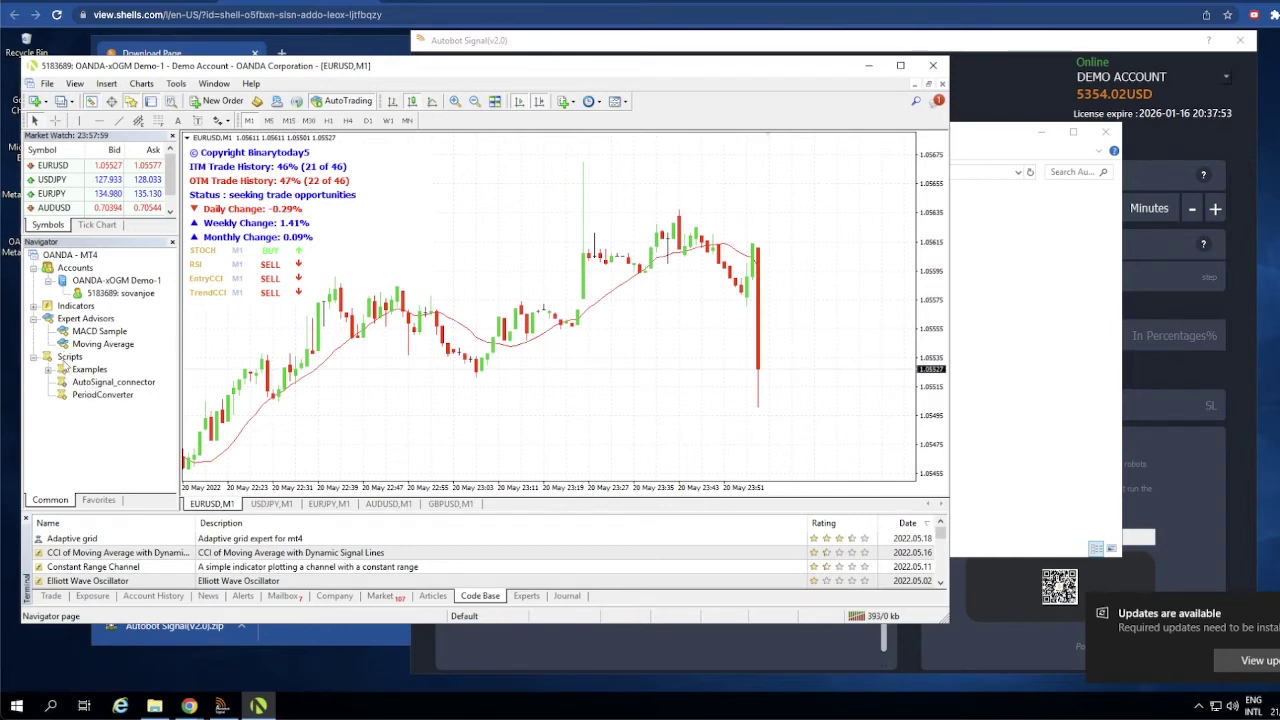
{"action": "left_click", "coordinate": [1025, 320]}
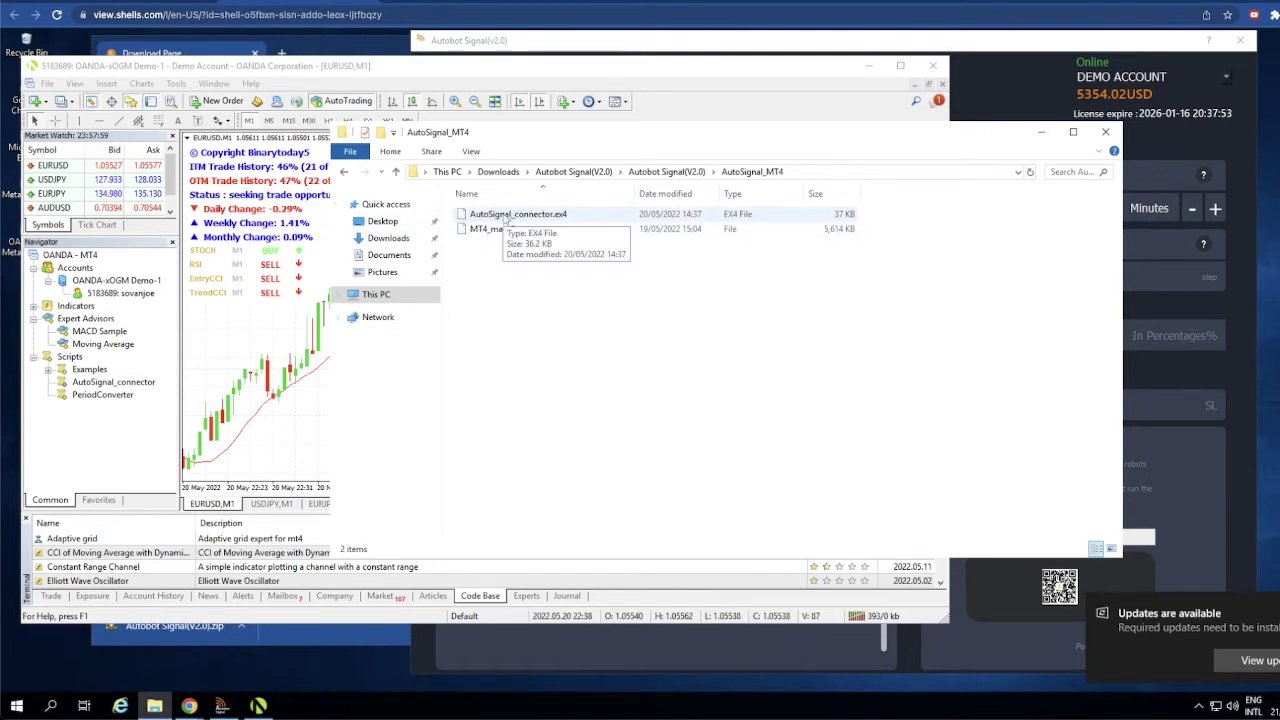
Delete AutoSignal_connector from Navigator's Scripts, confirming with Yes.
{"action": "left_click", "coordinate": [84, 376]}
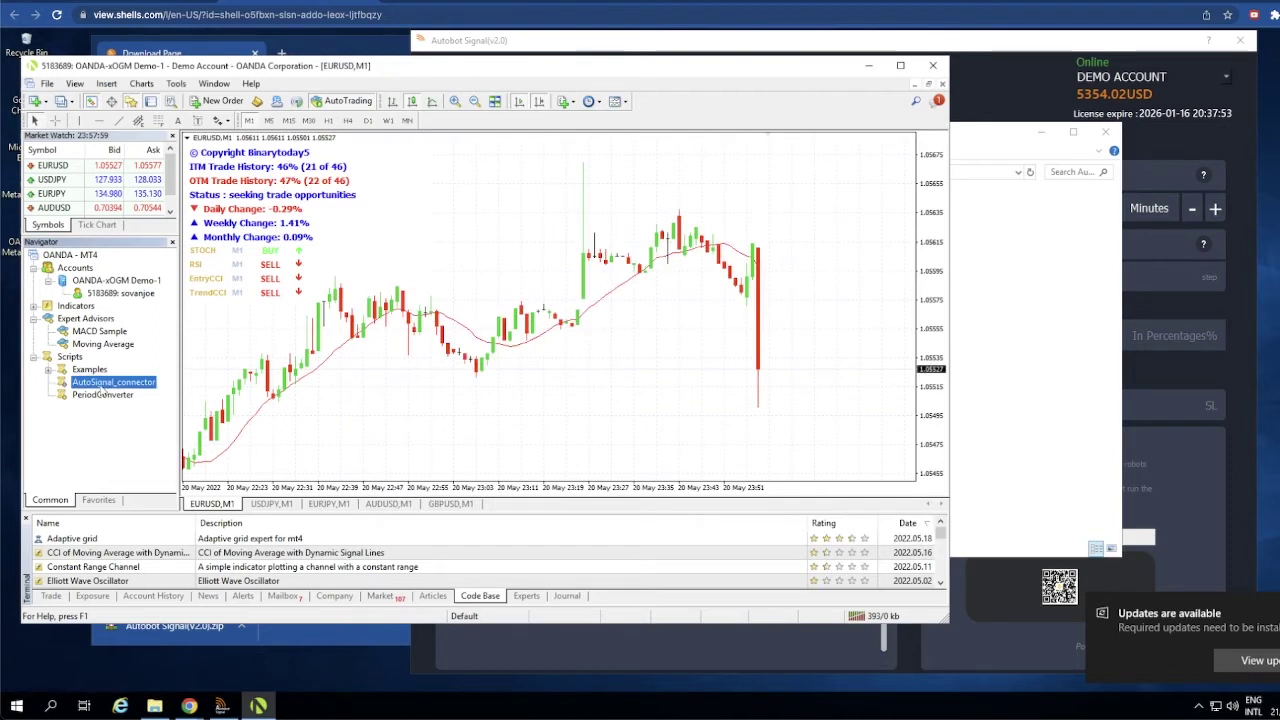
{"action": "right_click", "coordinate": [100, 384]}
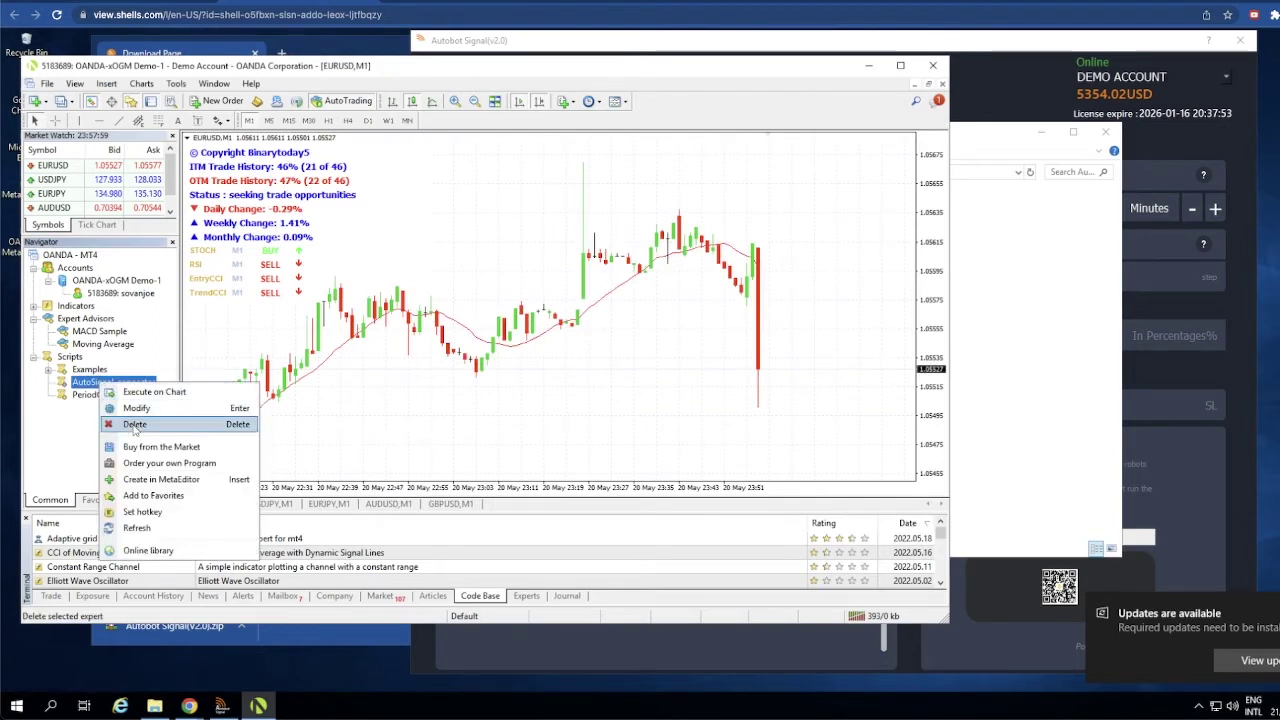
{"action": "left_click", "coordinate": [131, 424]}
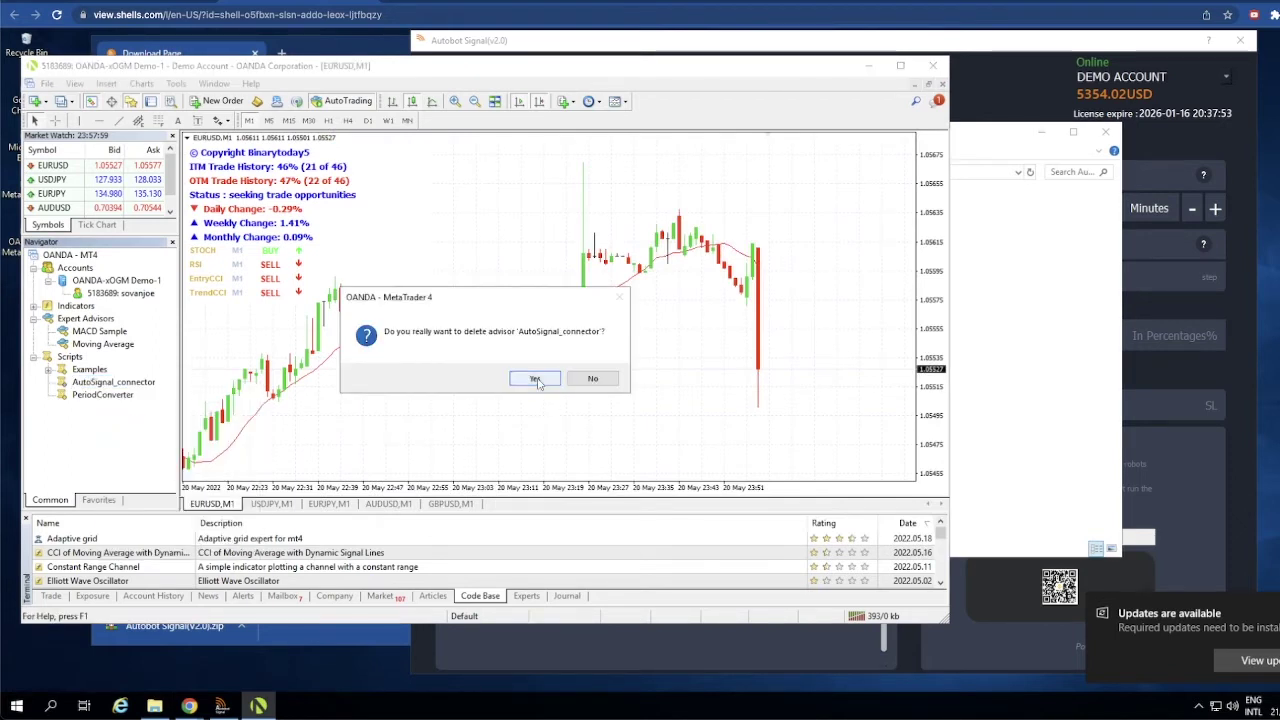
{"action": "left_click", "coordinate": [536, 379]}
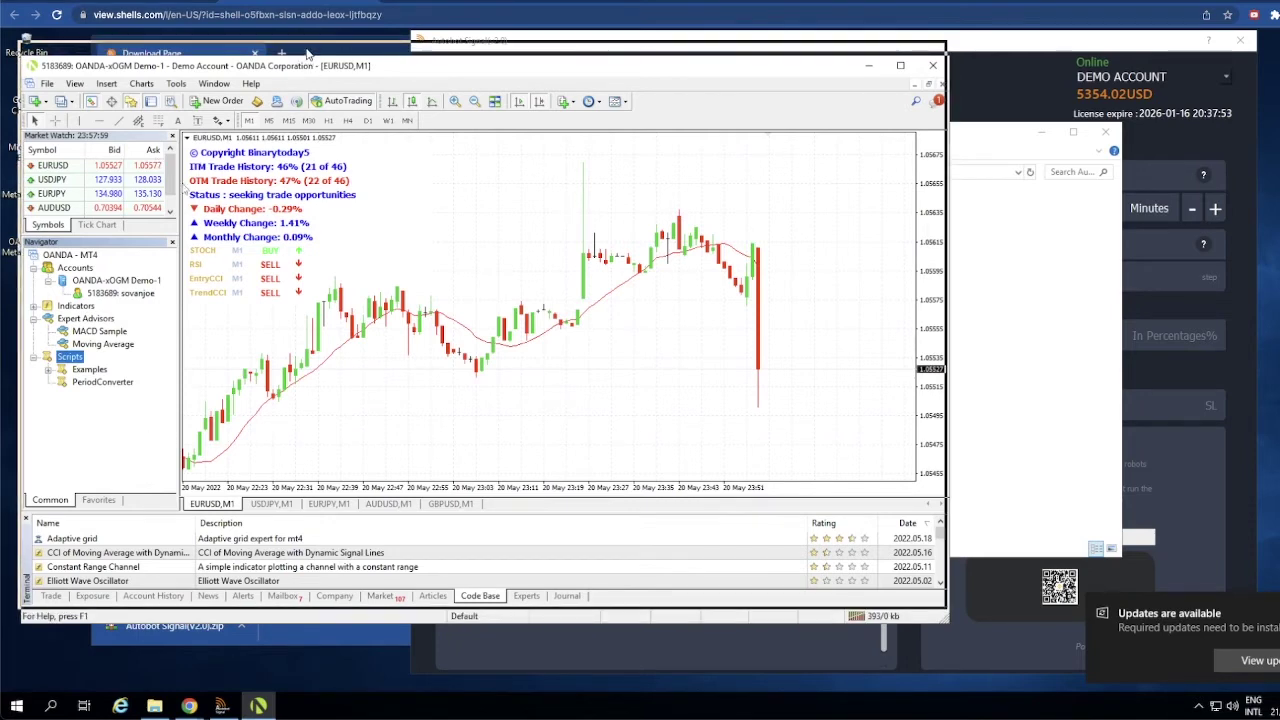
{"action": "left_click_drag", "start_coordinate": [307, 57], "coordinate": [304, 42]}
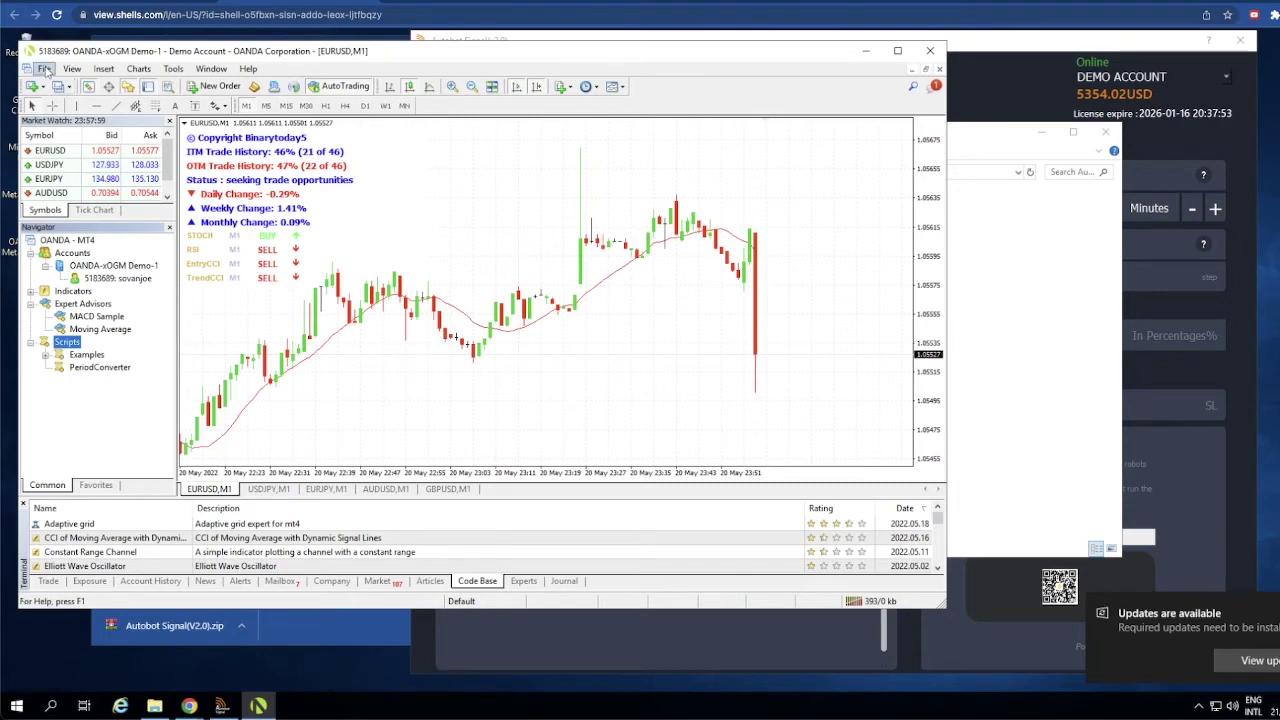
Open MetaTrader's data folder and go into MQL4 > Scripts.
{"action": "left_click", "coordinate": [45, 69]}
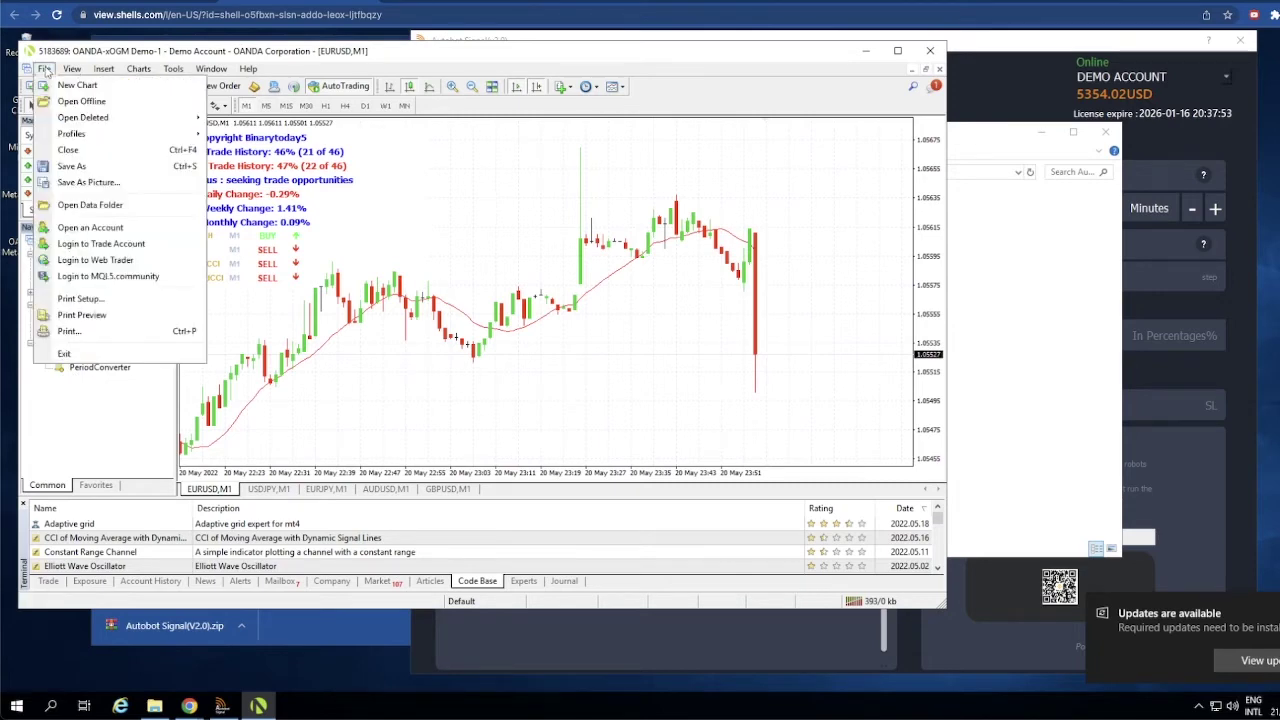
{"action": "left_click", "coordinate": [80, 205]}
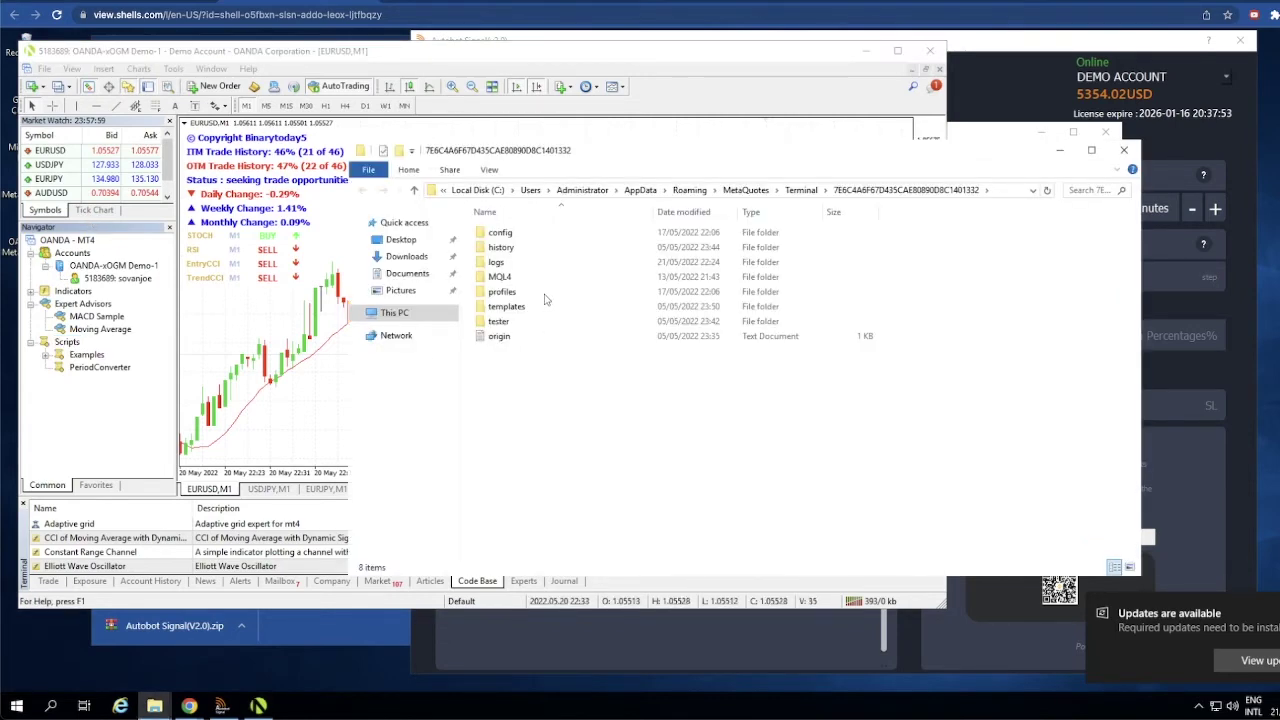
{"action": "double_click", "coordinate": [499, 277]}
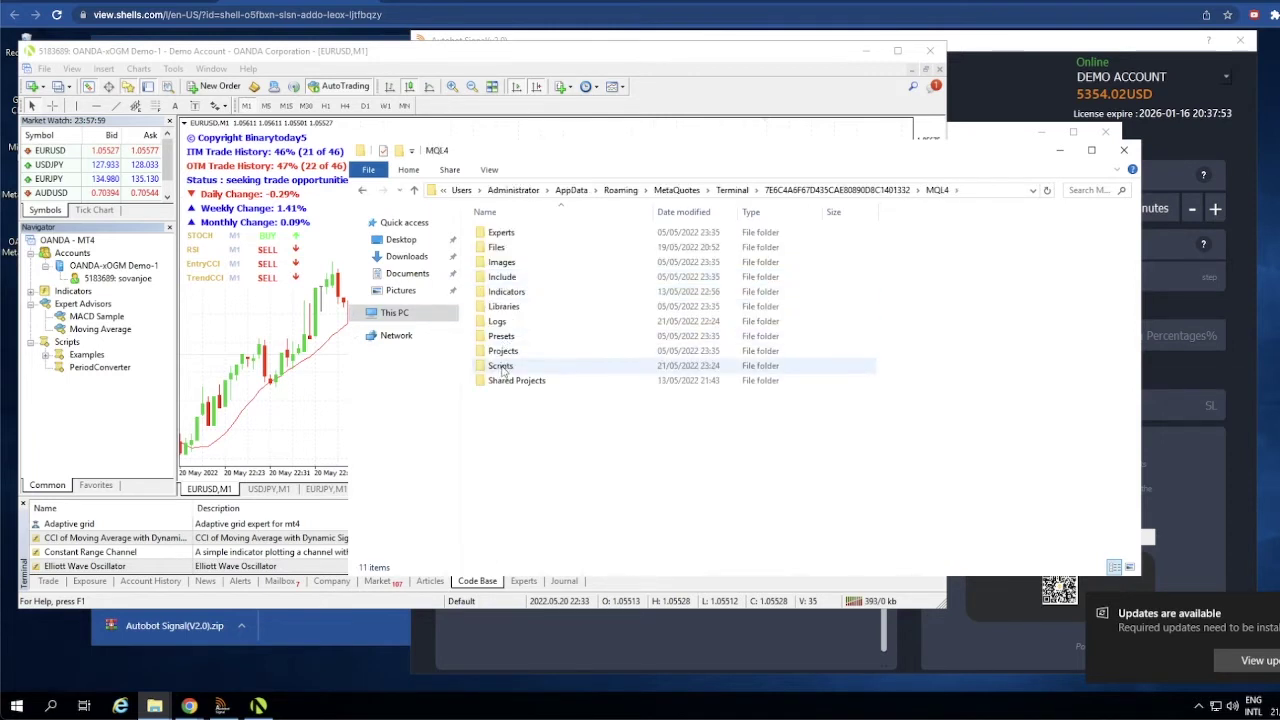
{"action": "double_click", "coordinate": [502, 368]}
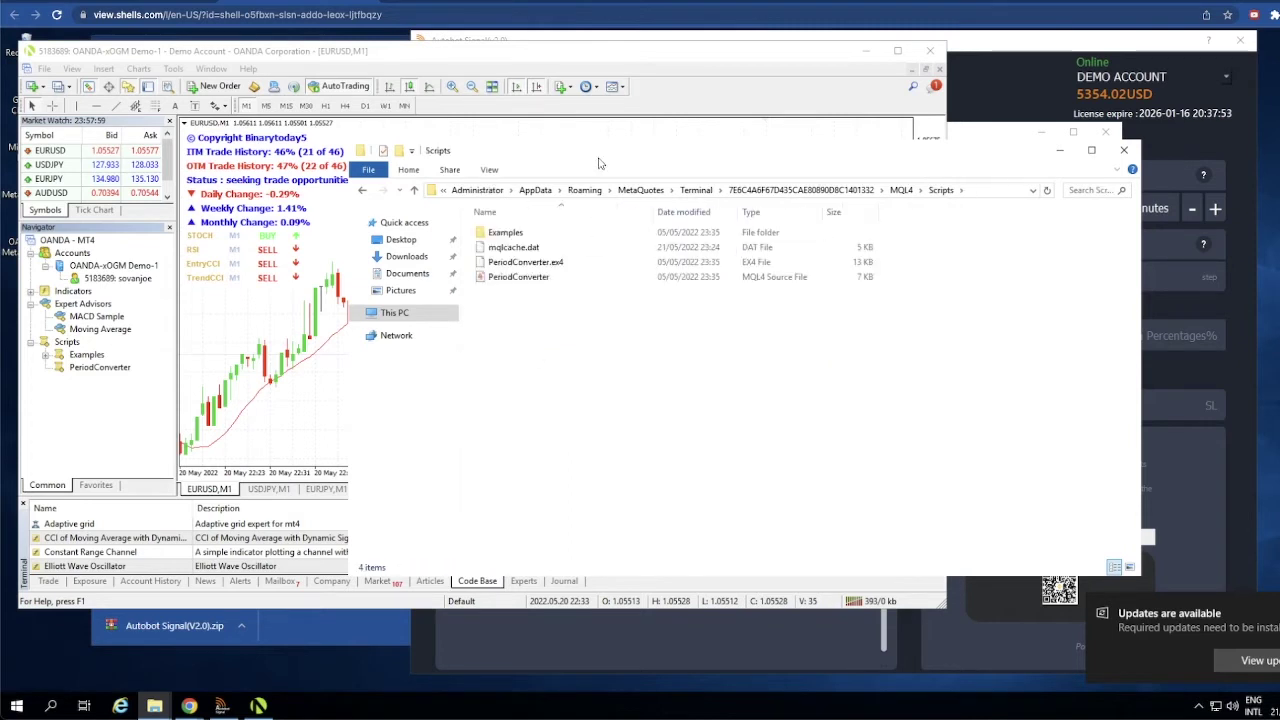
Arrange the Scripts window and the AutoSignal_MT4 folder window side by side.
{"action": "left_click_drag", "start_coordinate": [593, 170], "coordinate": [322, 137]}
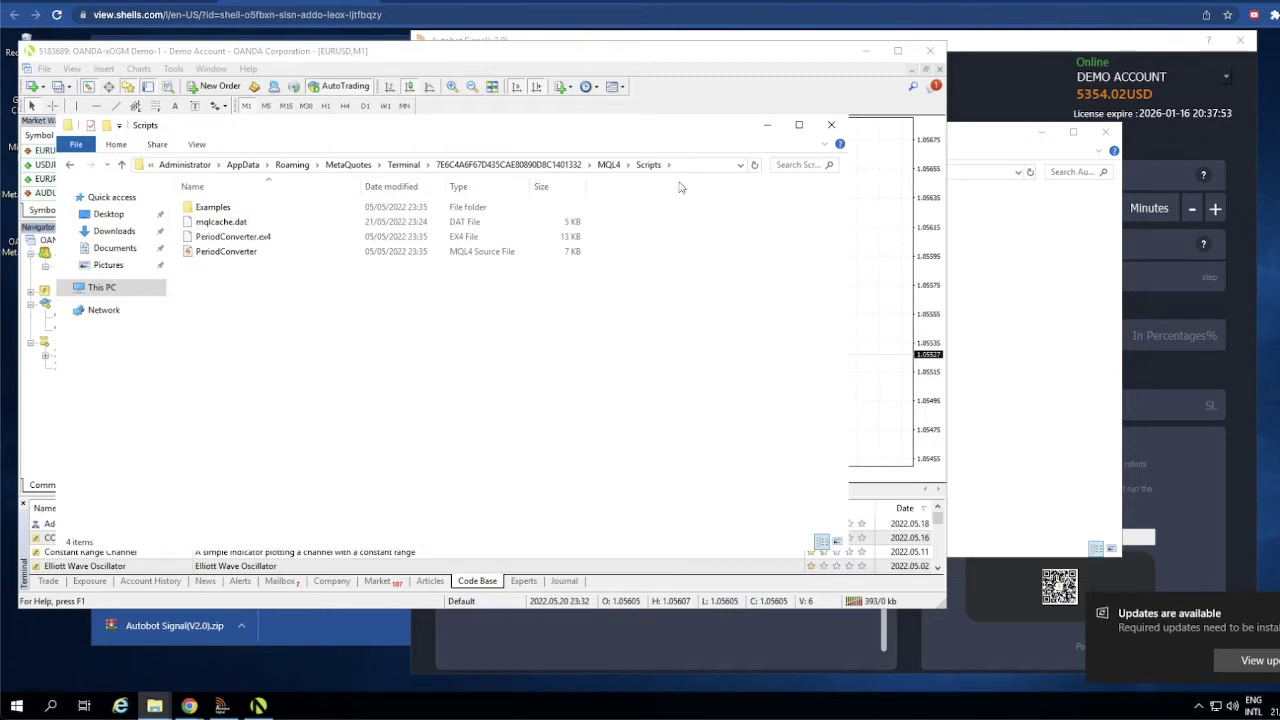
{"action": "left_click", "coordinate": [979, 143]}
{"action": "left_click_drag", "start_coordinate": [1000, 133], "coordinate": [1220, 168]}
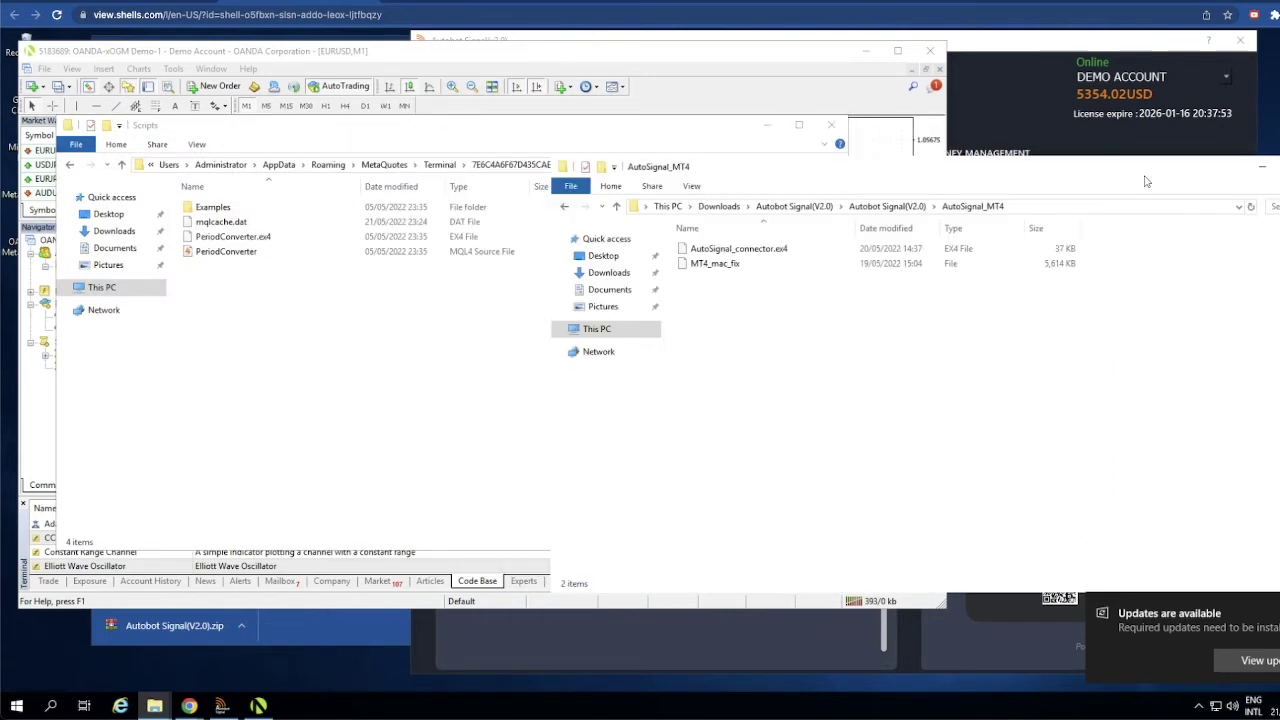
Copy AutoSignal_connector.ex4 from AutoSignal_MT4 into Scripts, then close the Scripts window.
{"action": "right_click", "coordinate": [757, 256]}
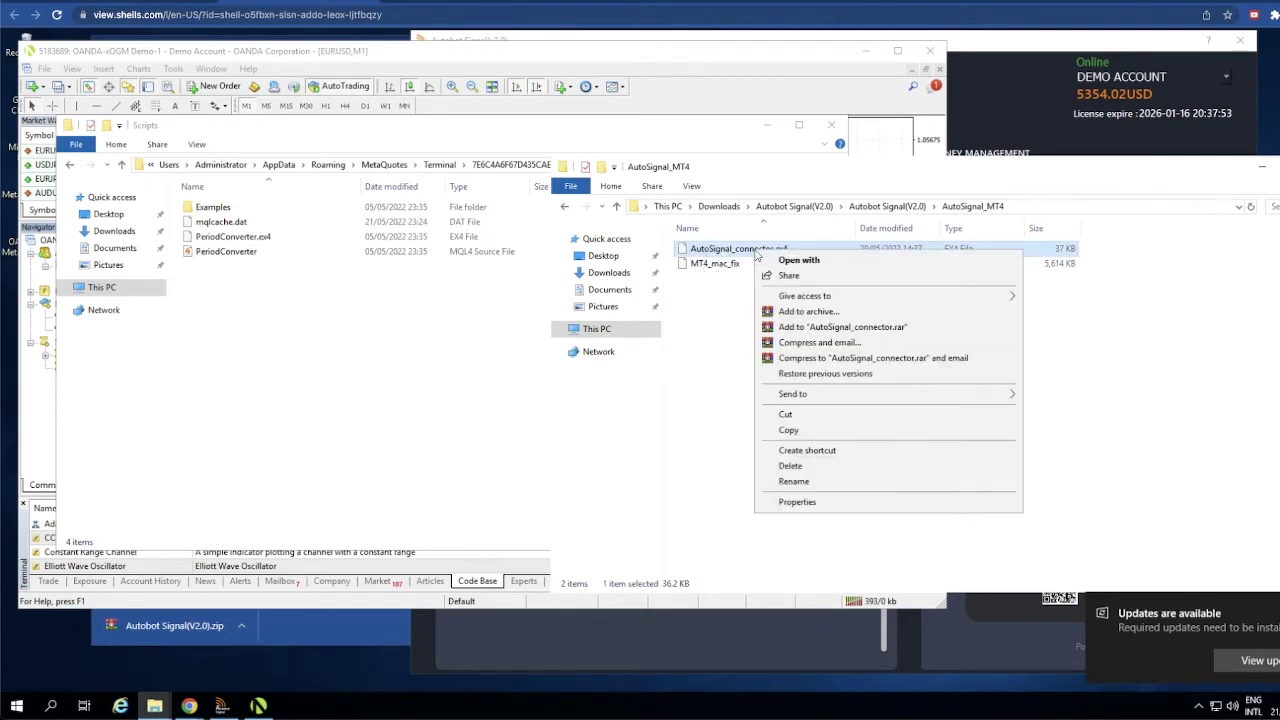
{"action": "left_click", "coordinate": [786, 432]}
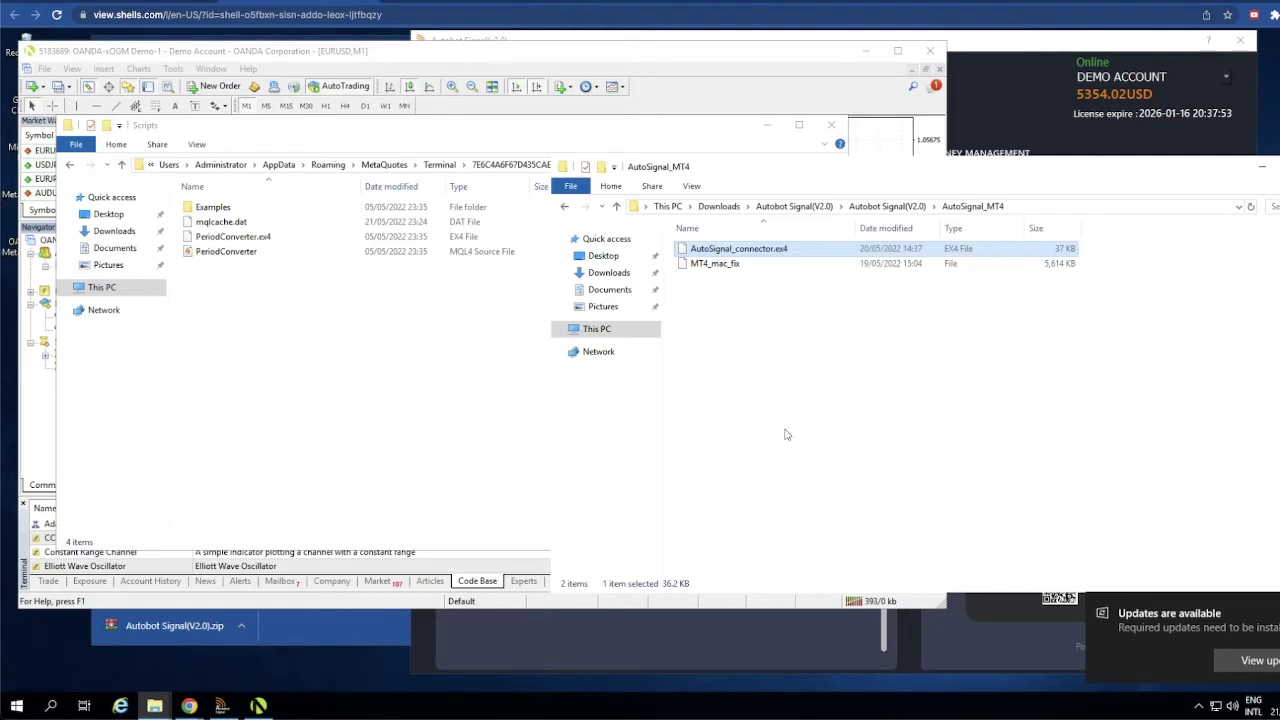
{"action": "left_click", "coordinate": [263, 329]}
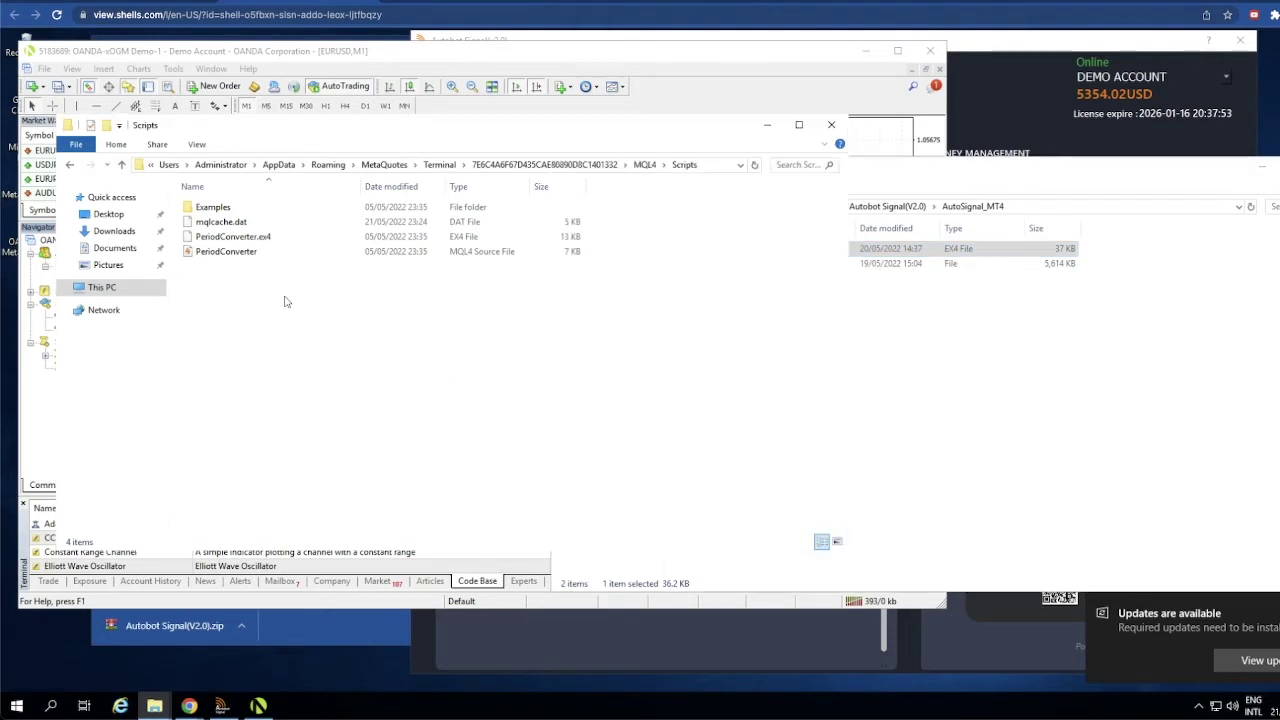
{"action": "right_click", "coordinate": [210, 288]}
{"action": "left_click", "coordinate": [246, 386]}
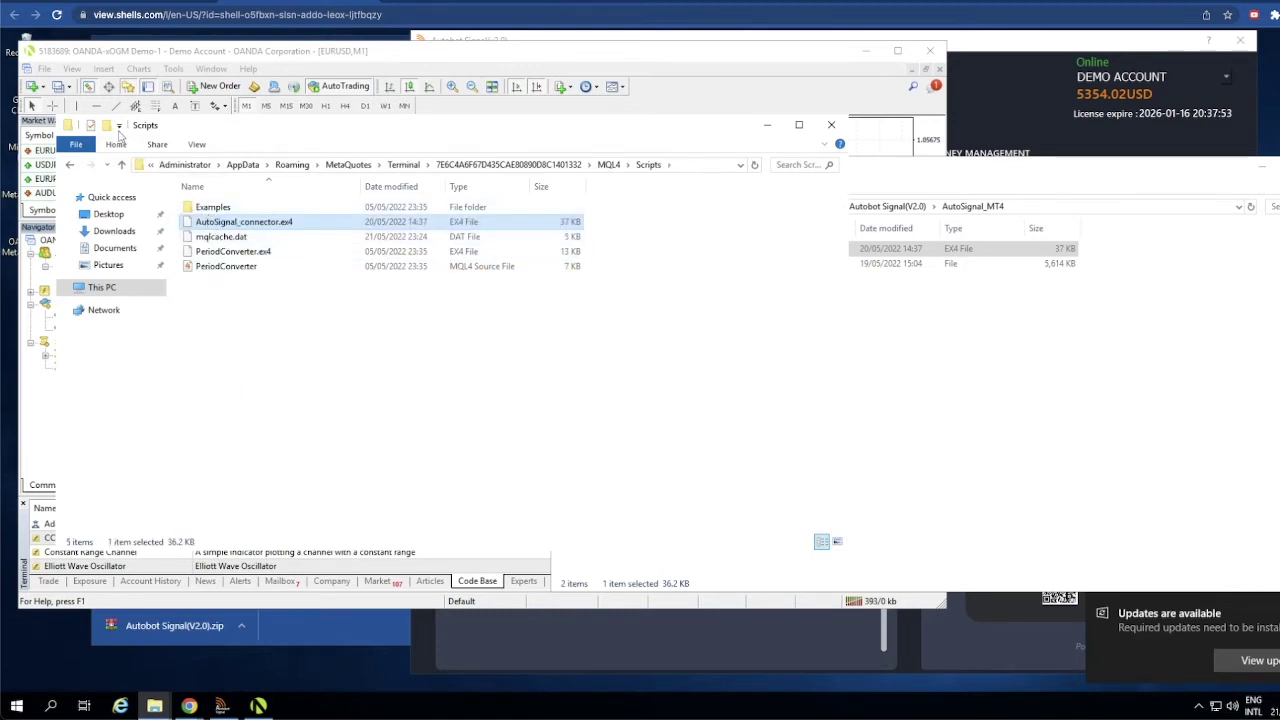
{"action": "left_click", "coordinate": [831, 124]}
{"action": "left_click", "coordinate": [372, 305]}
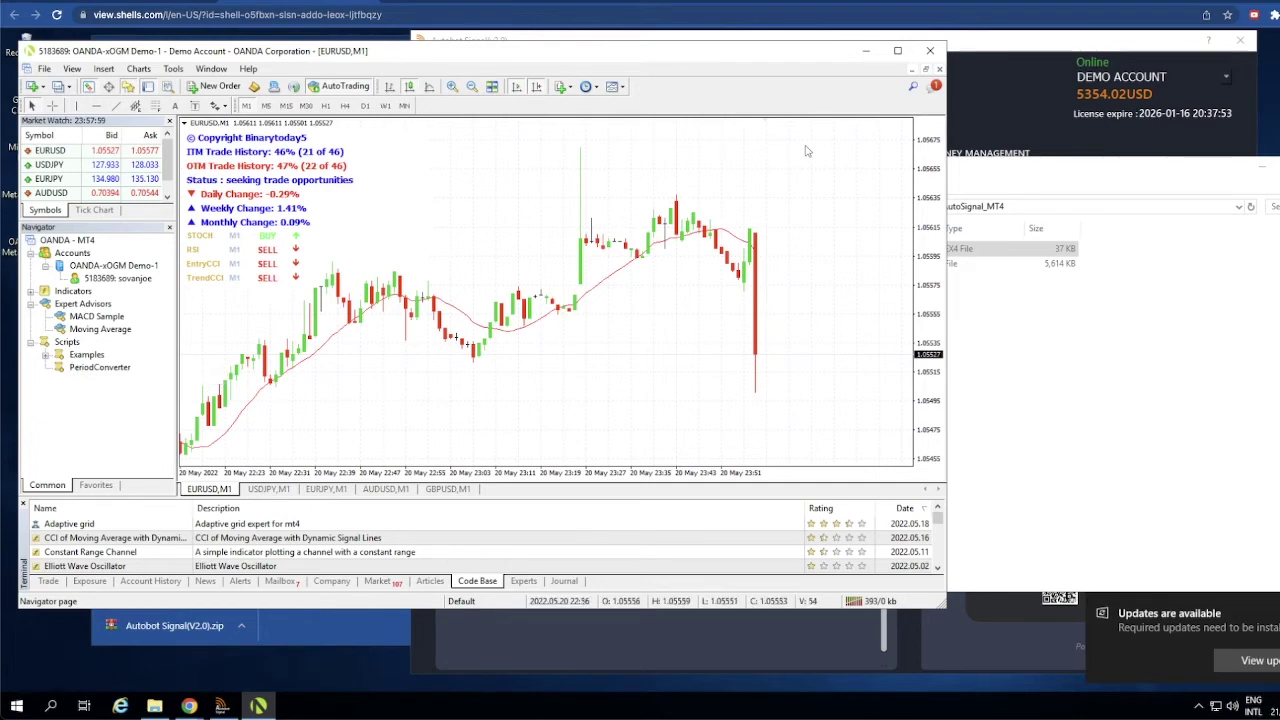
Restart MetaTrader 4 from the OANDA - MetaTrader 4 shortcut and reposition its window.
{"action": "left_click", "coordinate": [930, 51]}
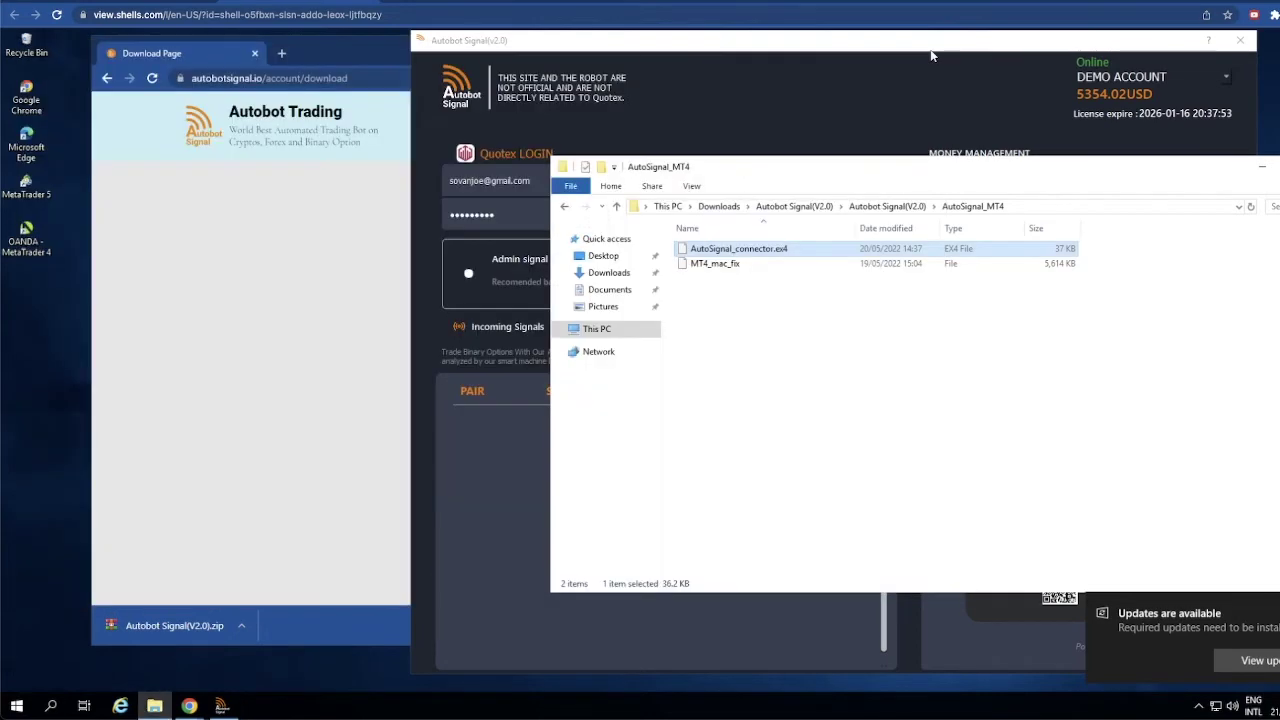
{"action": "left_click", "coordinate": [24, 234]}
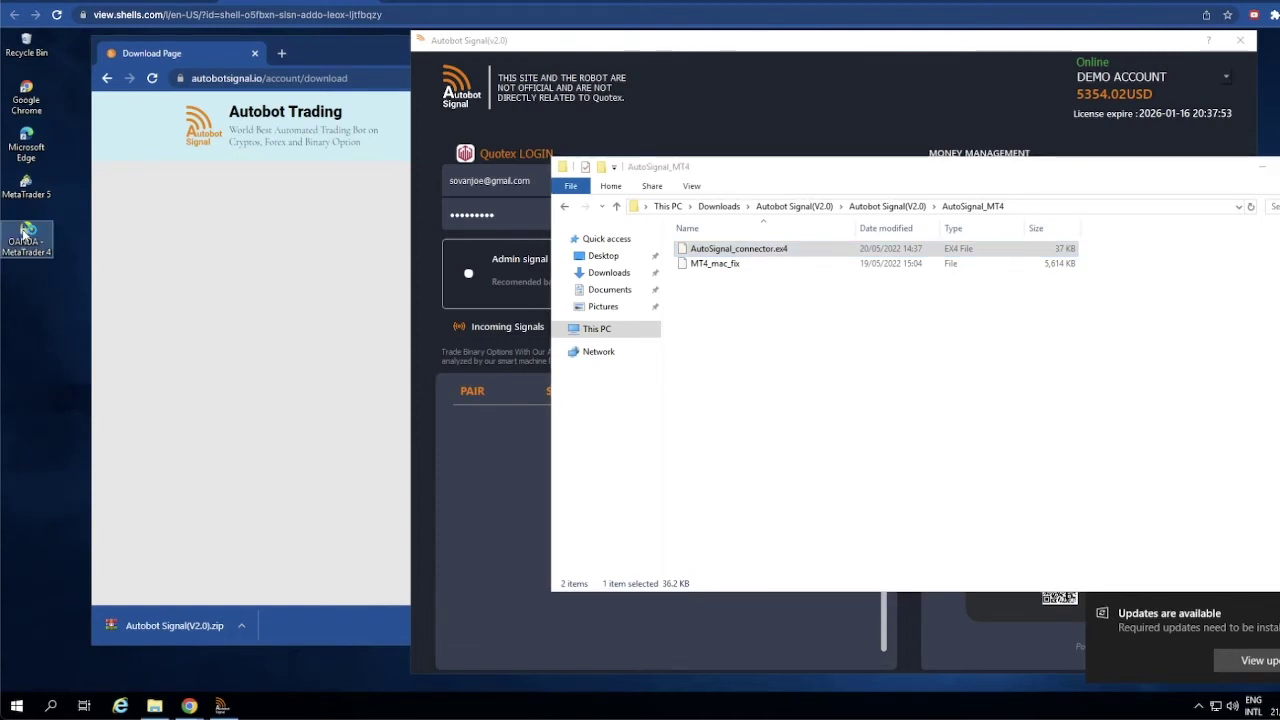
{"action": "double_click", "coordinate": [24, 234]}
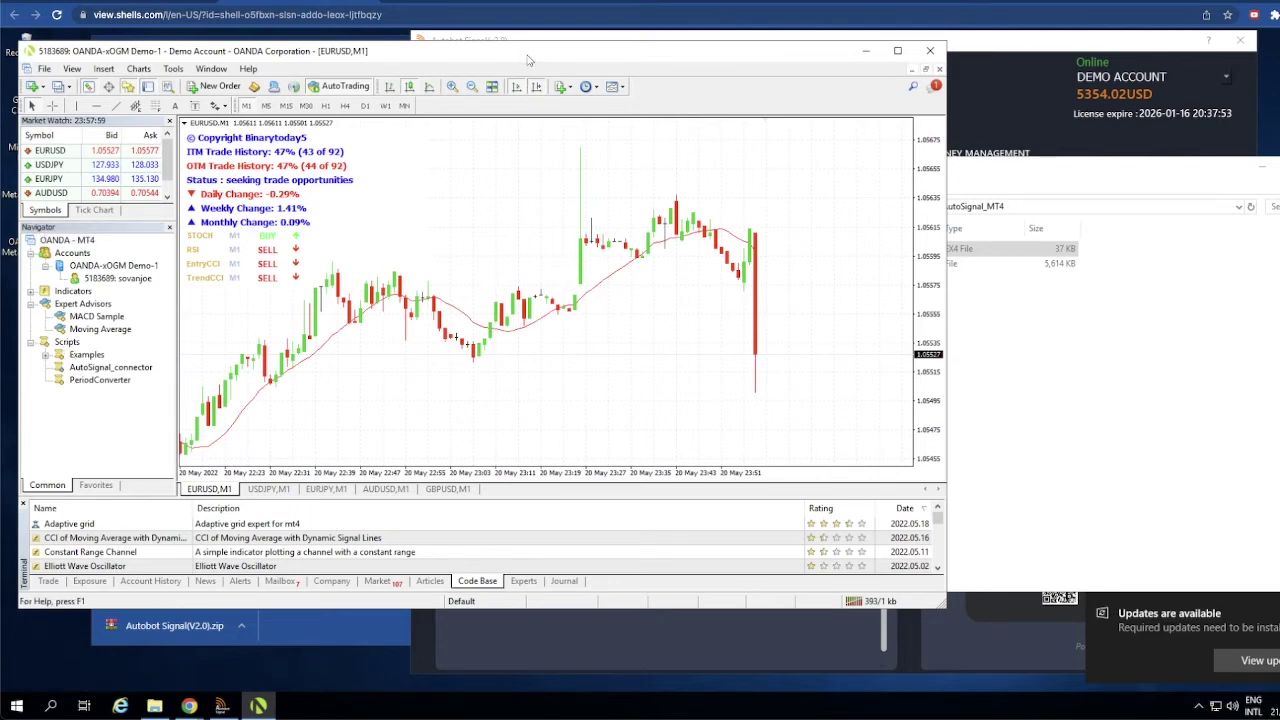
{"action": "left_click_drag", "start_coordinate": [538, 63], "coordinate": [560, 75]}
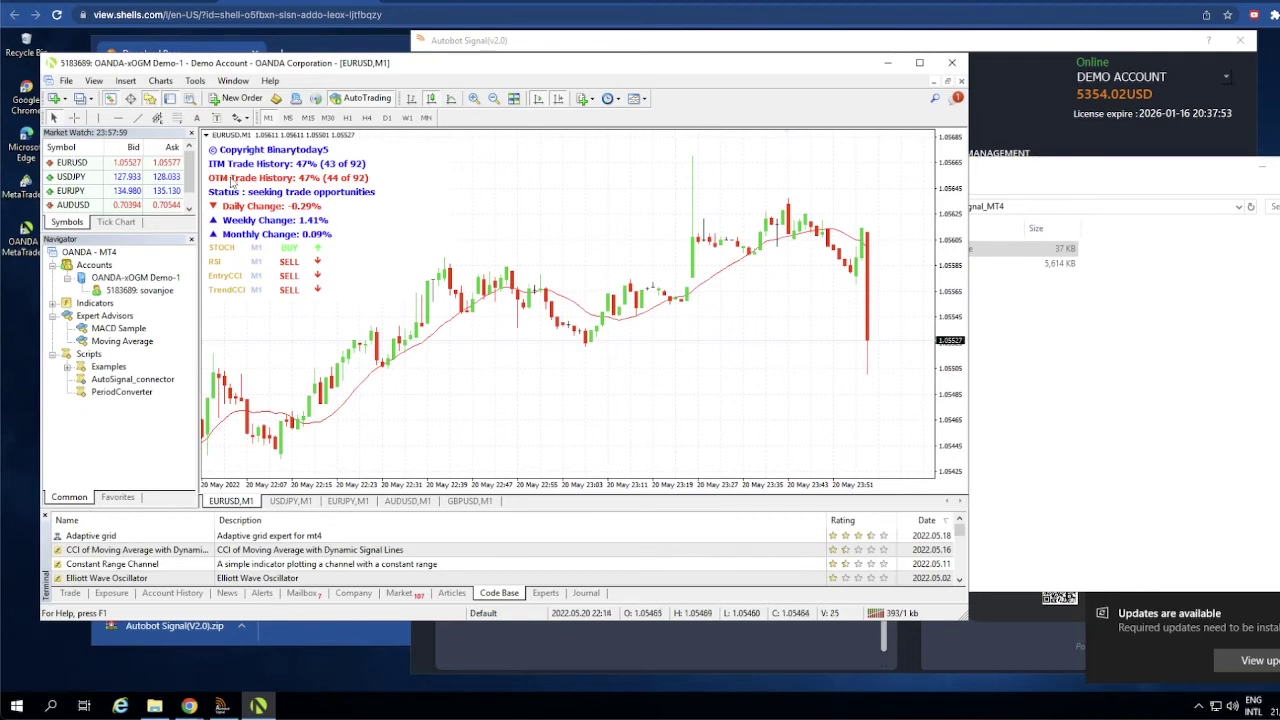
Delete BinaryToday5_v2.0 and Moving Average from the EURUSD chart's Indicators List.
{"action": "right_click", "coordinate": [348, 218]}
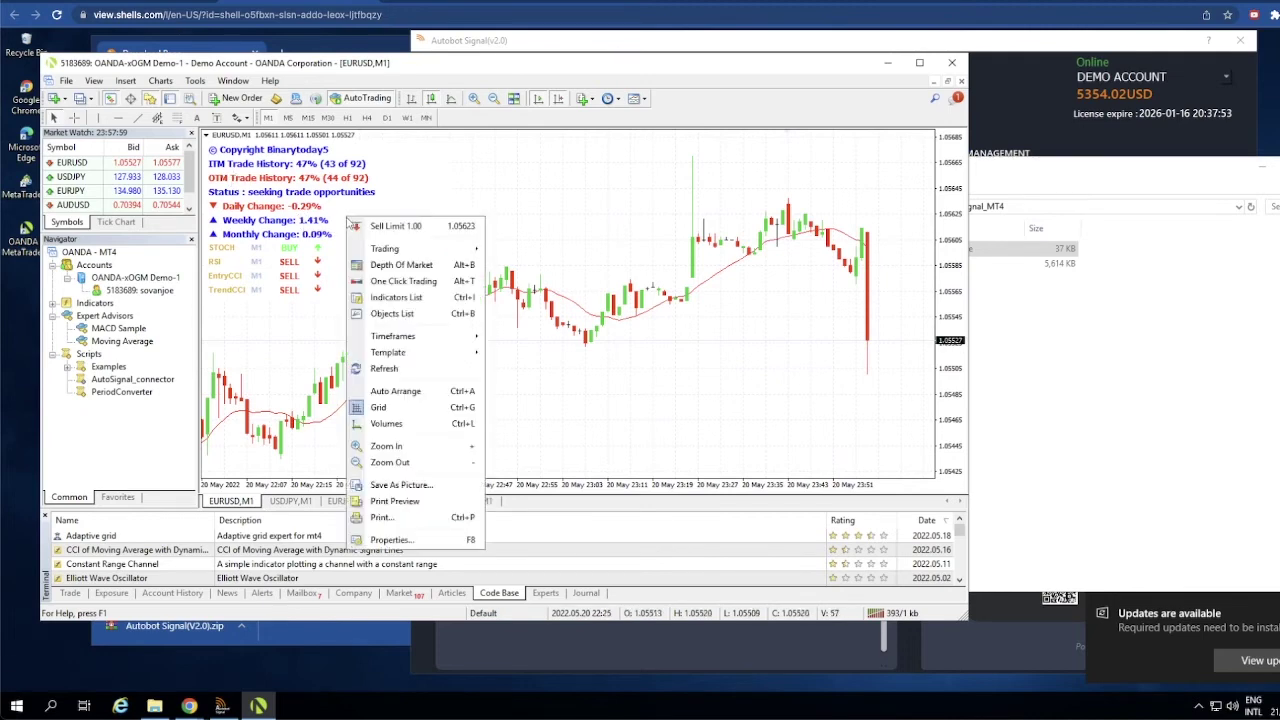
{"action": "left_click", "coordinate": [396, 297]}
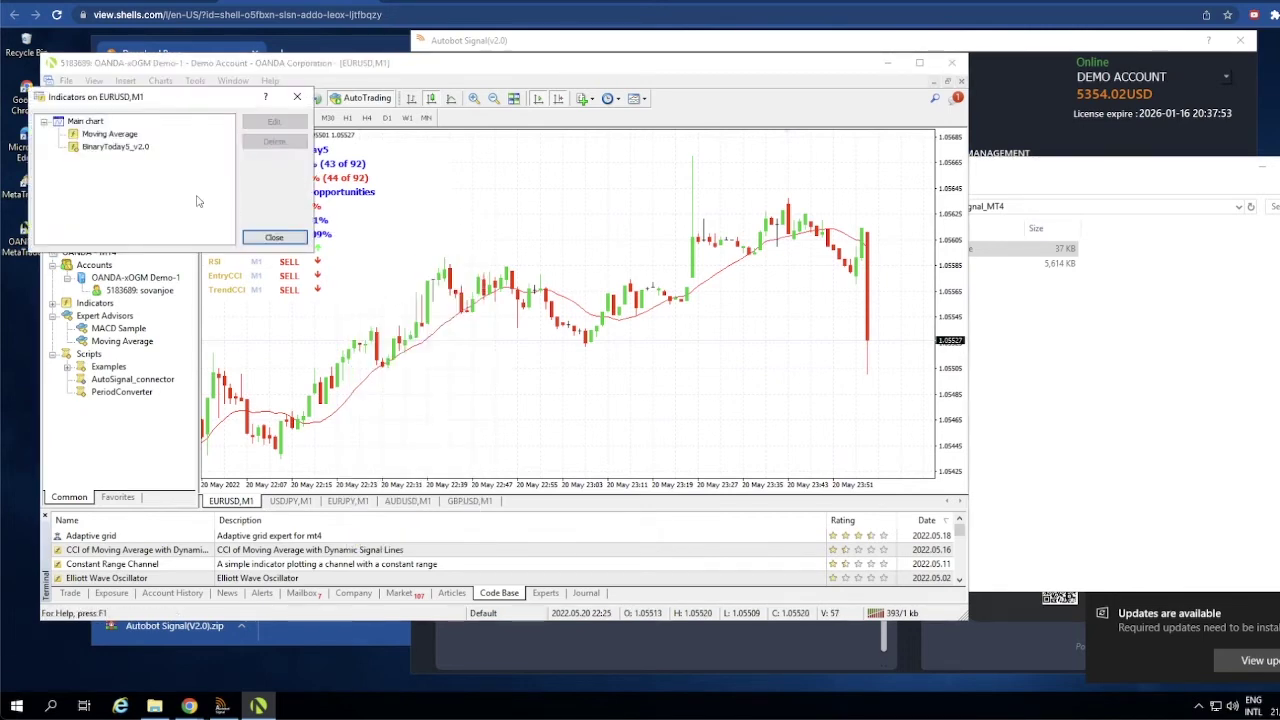
{"action": "left_click", "coordinate": [128, 148]}
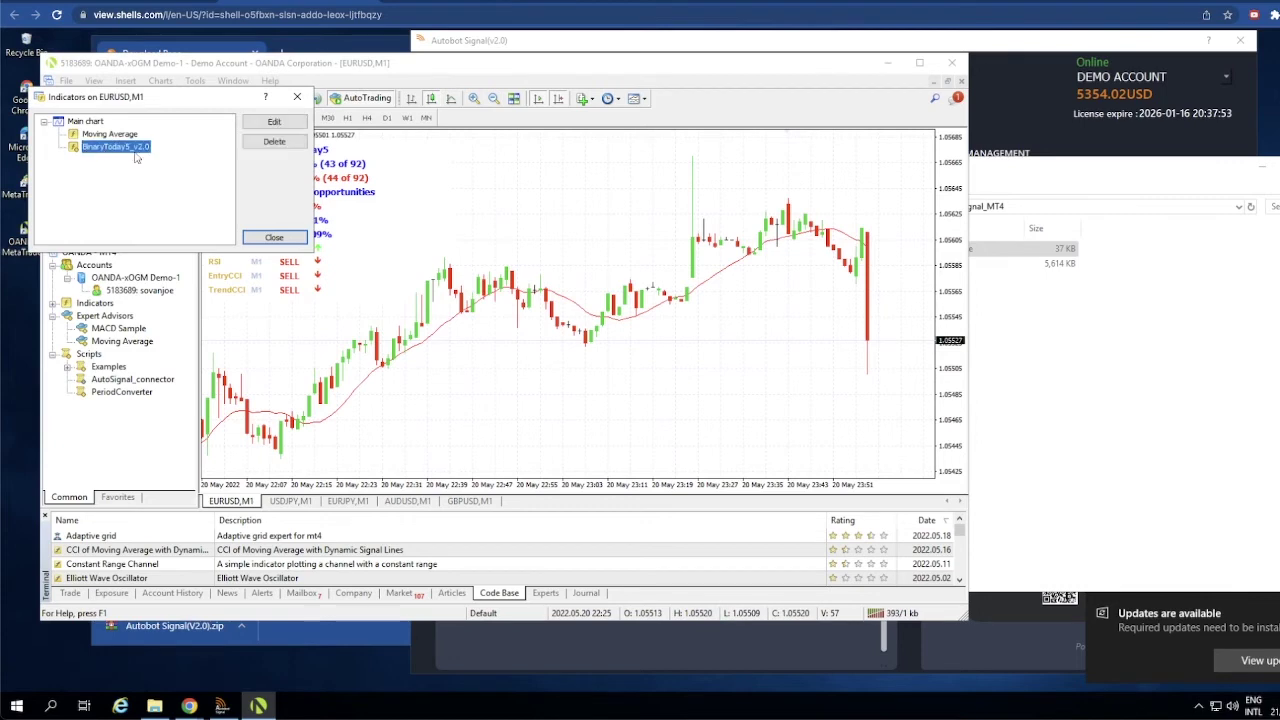
{"action": "left_click", "coordinate": [274, 142]}
{"action": "left_click", "coordinate": [110, 134]}
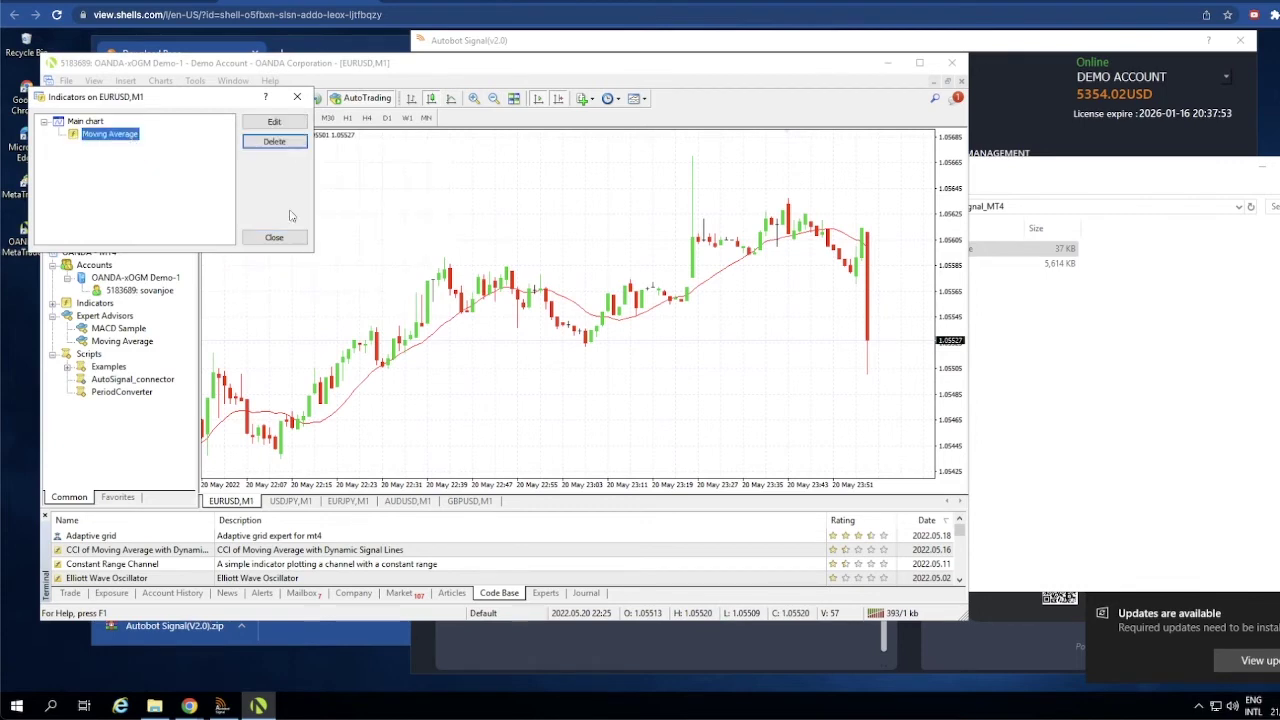
{"action": "left_click", "coordinate": [274, 142]}
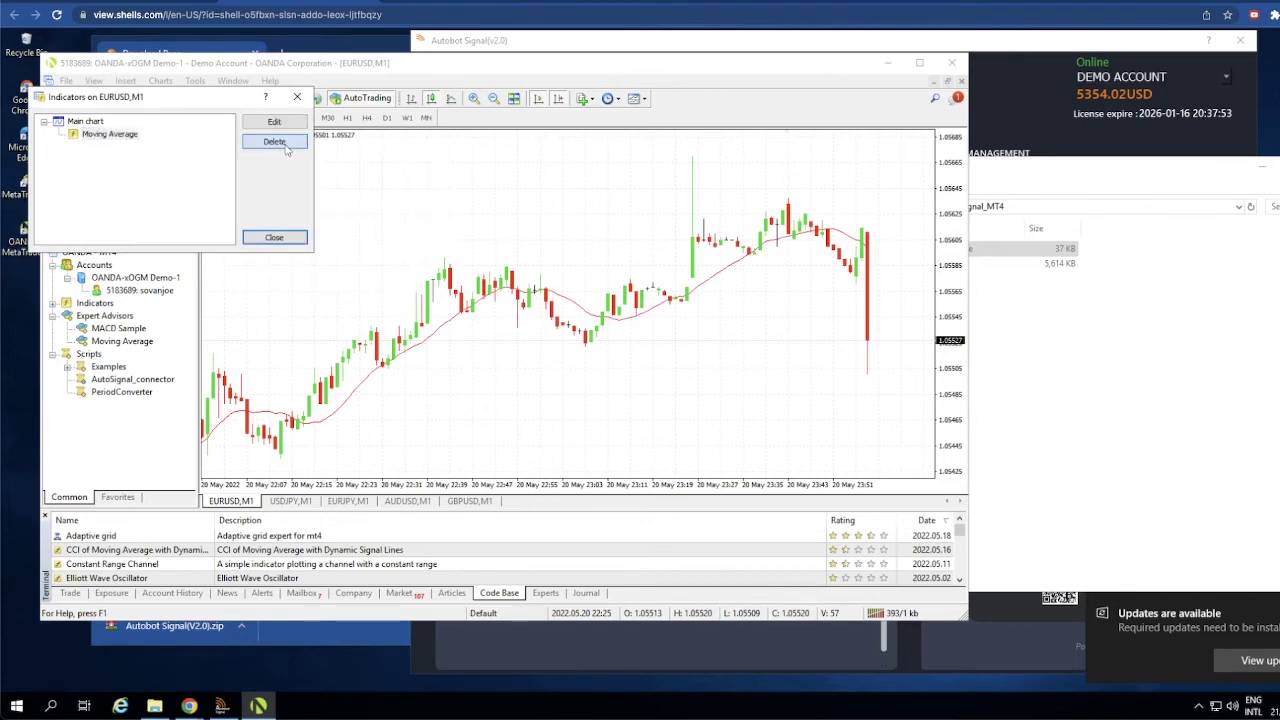
{"action": "left_click", "coordinate": [275, 238]}
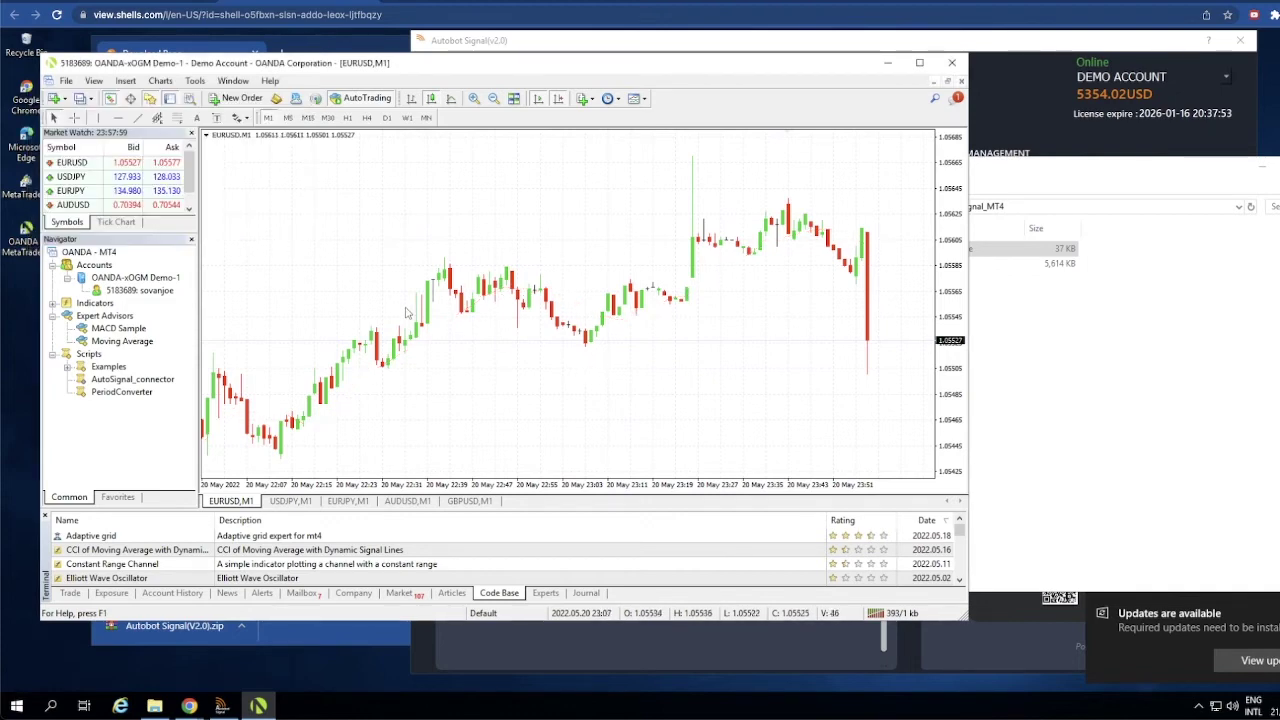
Expand Indicators in the Navigator and select BinaryToday5_v2.0.
{"action": "scroll", "coordinate": [520, 315], "scroll_direction": "down", "scroll_amount": 3}
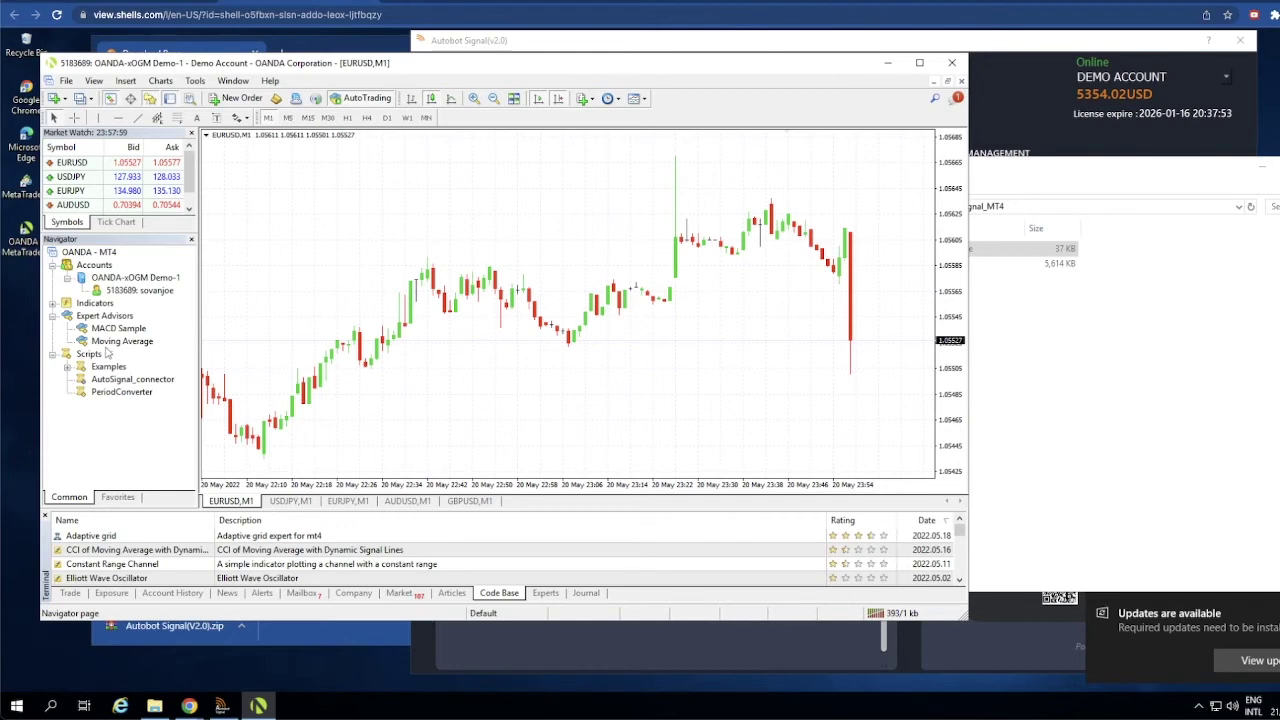
{"action": "left_click", "coordinate": [53, 304]}
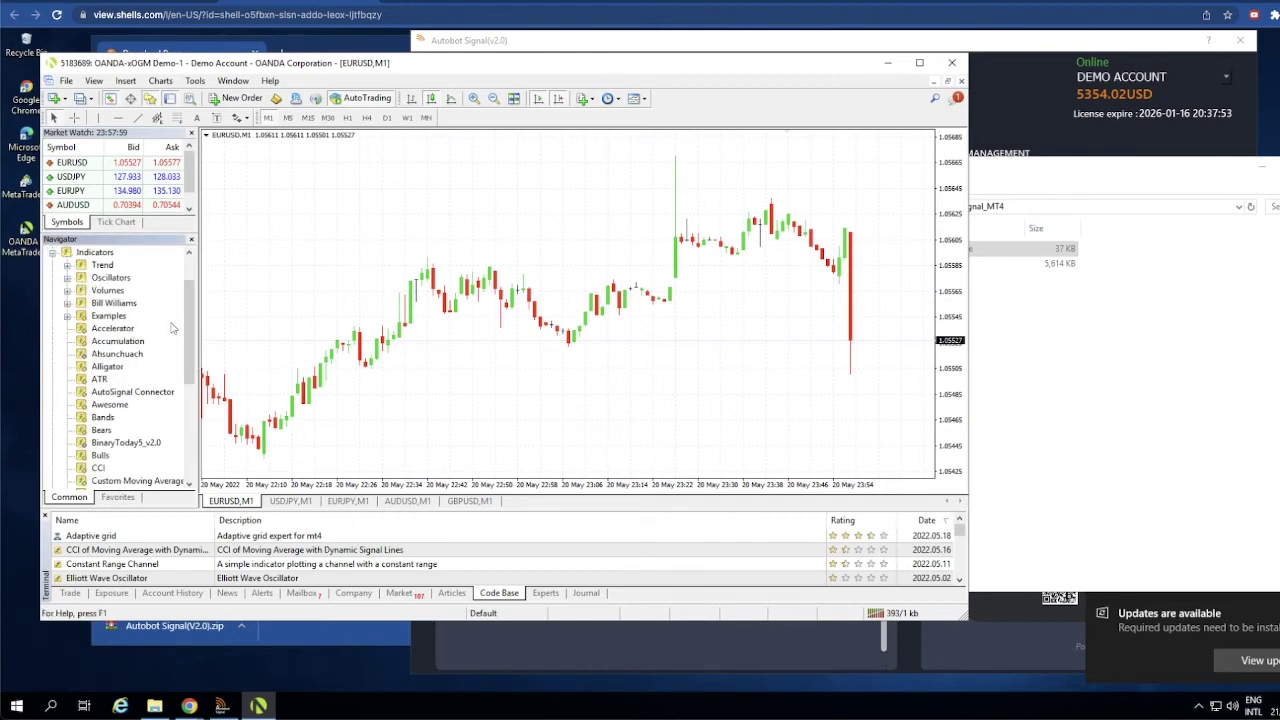
{"action": "scroll", "coordinate": [188, 320], "scroll_direction": "down", "scroll_amount": 1}
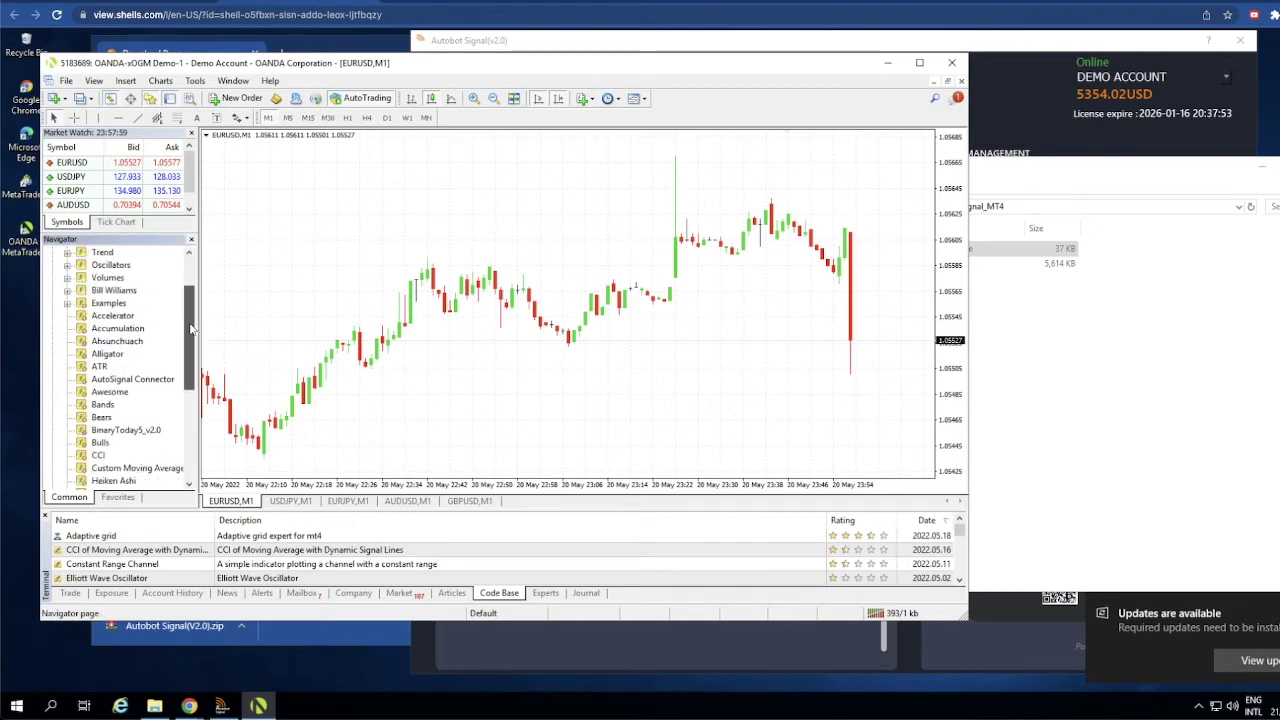
{"action": "scroll", "coordinate": [120, 387], "scroll_direction": "down", "scroll_amount": 4}
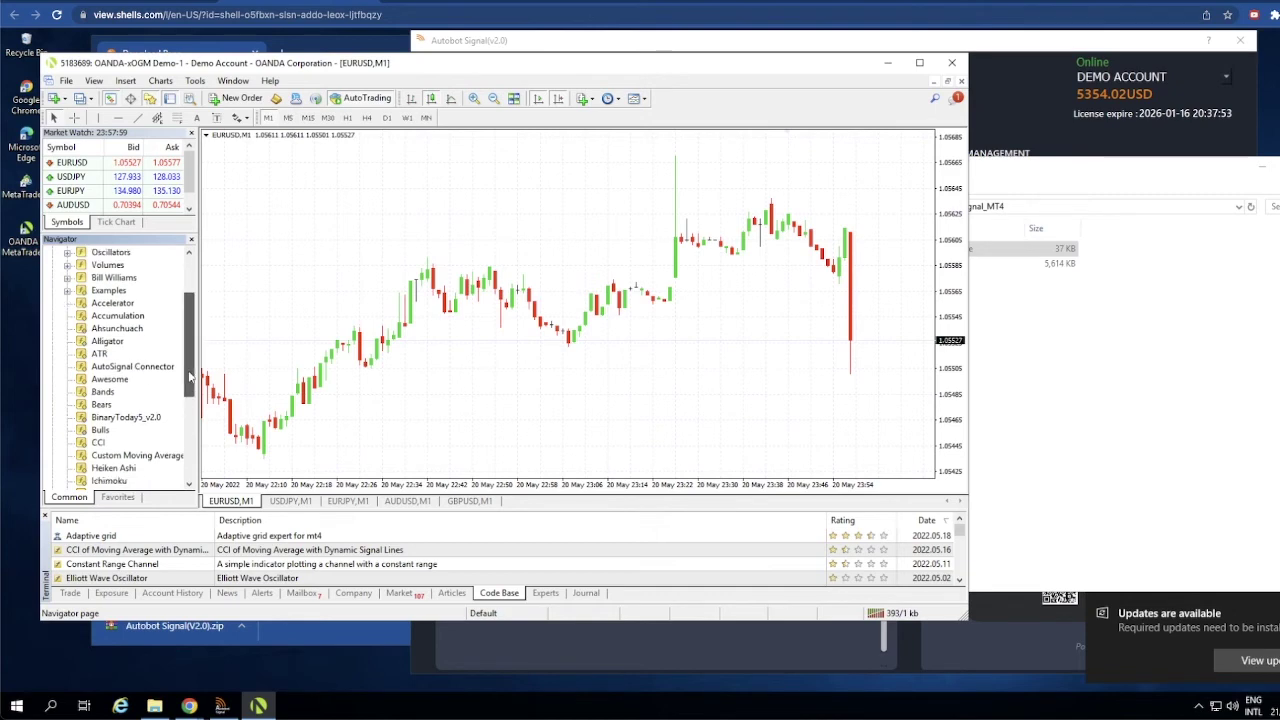
{"action": "left_click", "coordinate": [100, 381]}
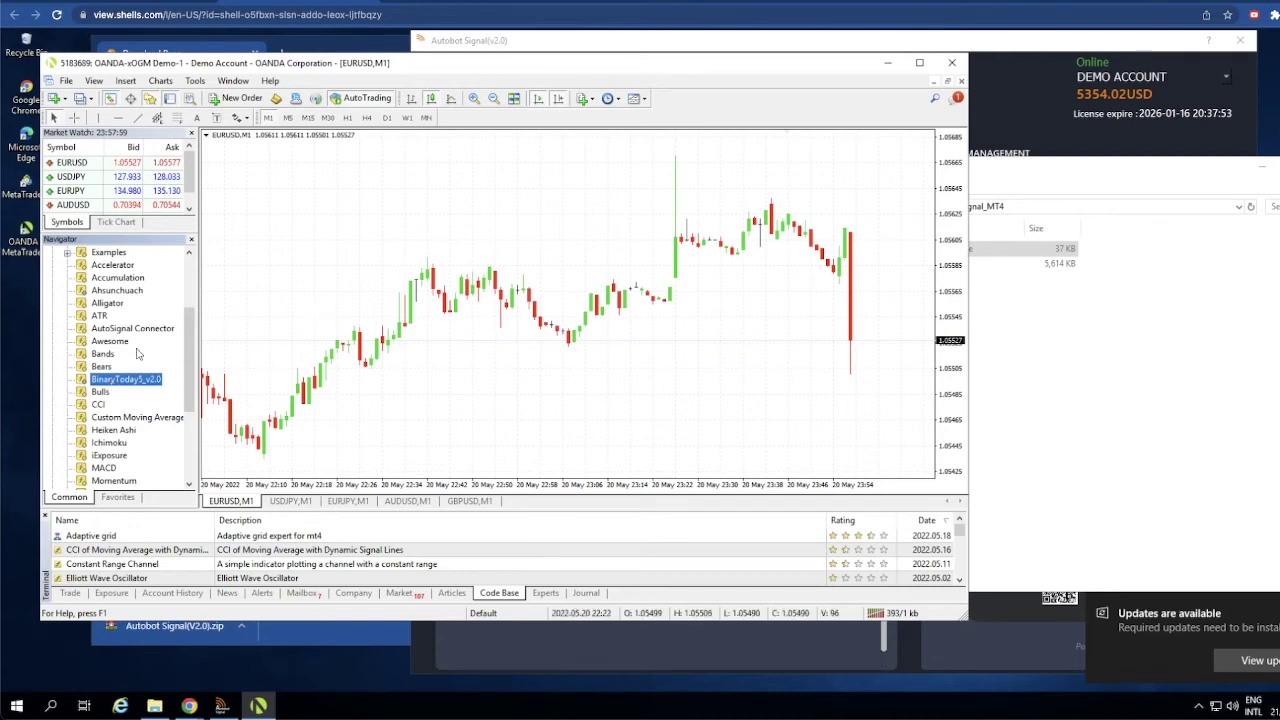
Attach BinaryToday5_v2.0 to the EURUSD chart, reviewing its alert and export inputs unchanged.
{"action": "right_click", "coordinate": [116, 384]}
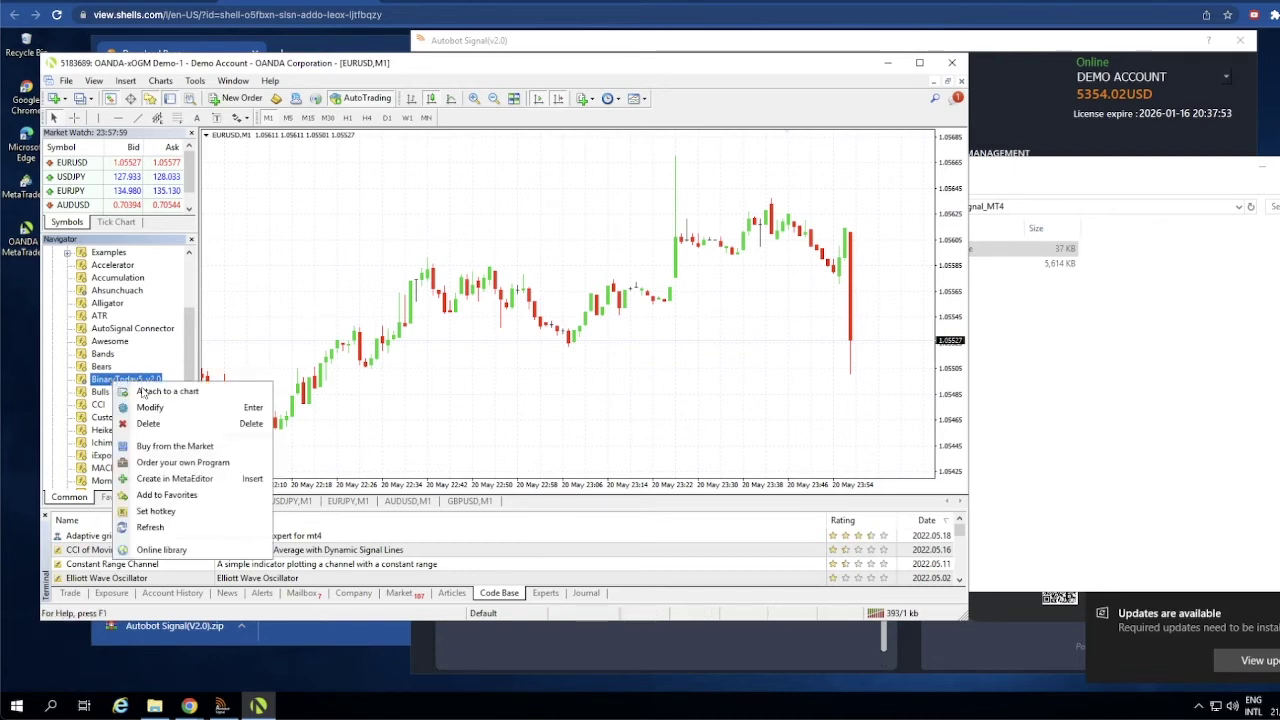
{"action": "left_click", "coordinate": [145, 394]}
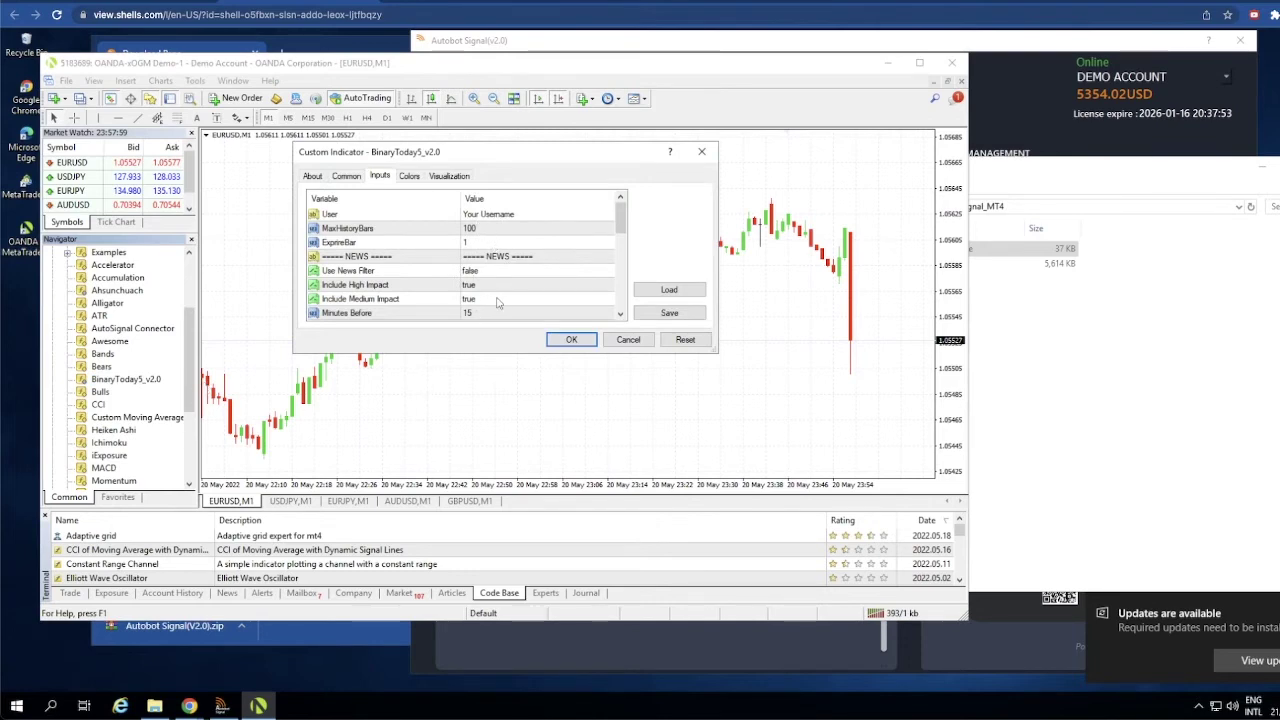
{"action": "mouse_move", "coordinate": [621, 215]}
{"action": "left_mouse_down"}
{"action": "mouse_move", "coordinate": [620, 300]}
{"action": "mouse_move", "coordinate": [616, 226]}
{"action": "left_mouse_up"}
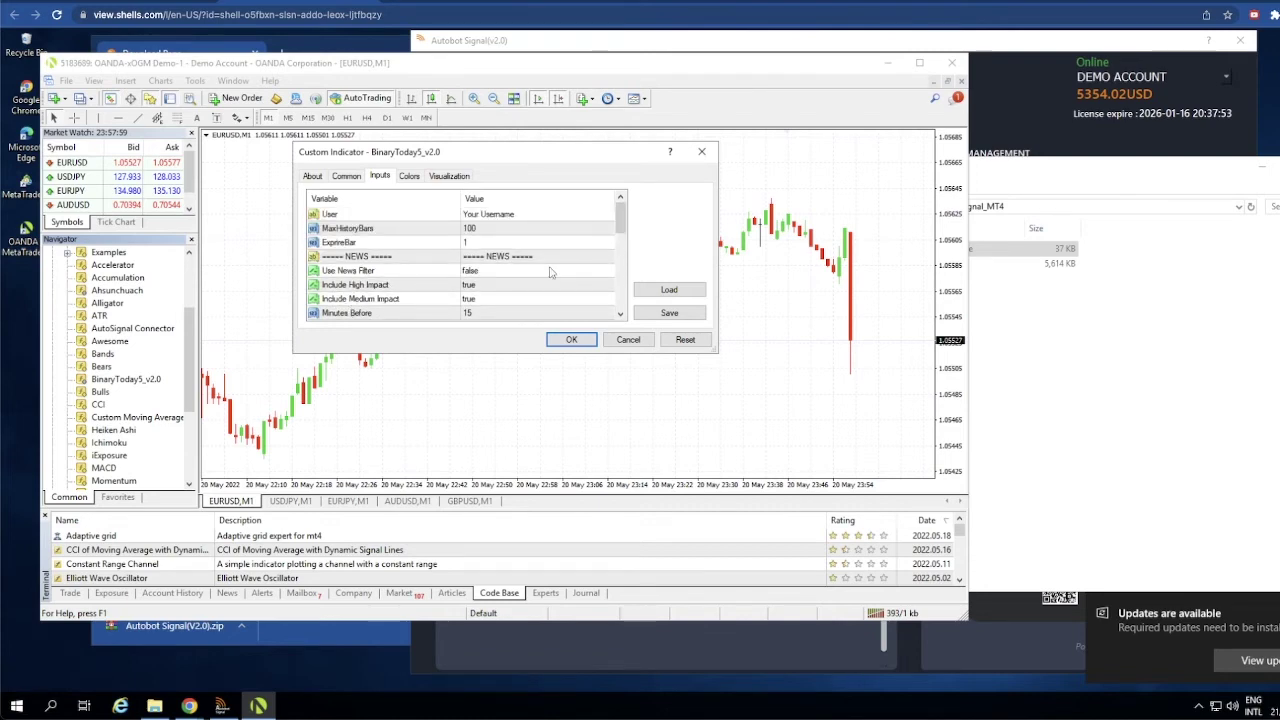
{"action": "scroll", "coordinate": [606, 316], "scroll_direction": "down", "scroll_amount": 4}
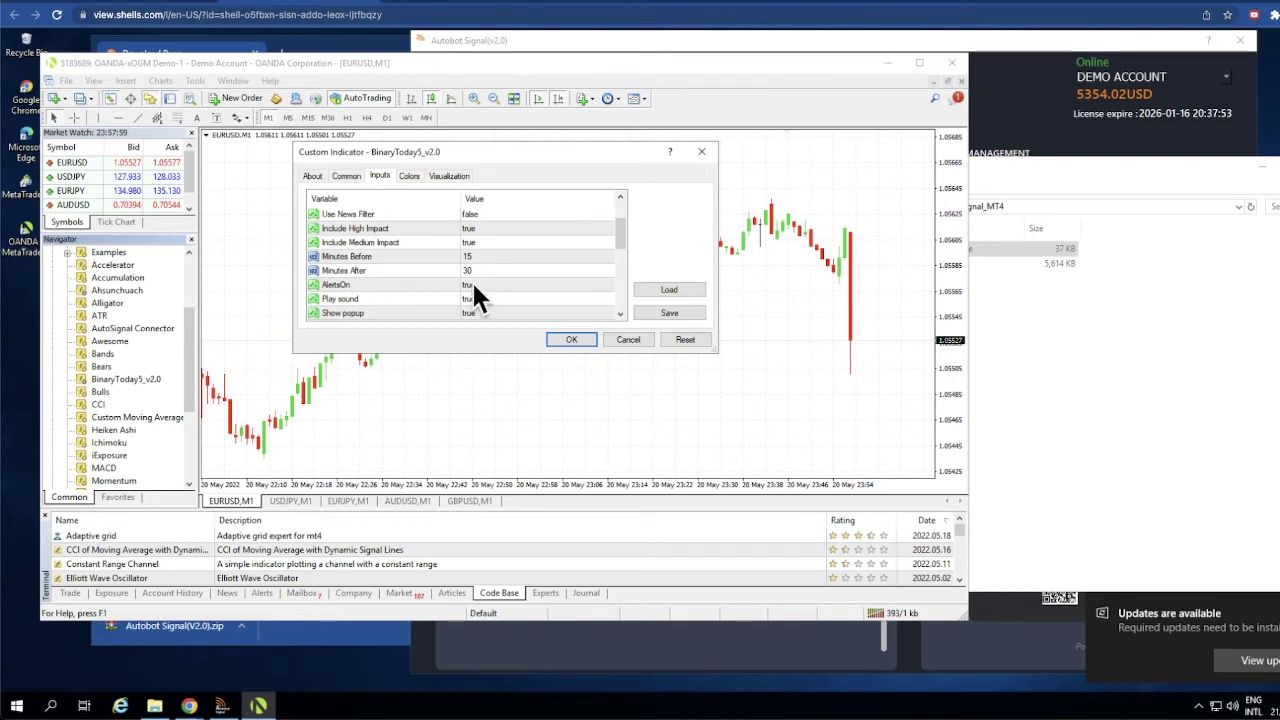
{"action": "left_click", "coordinate": [620, 315]}
{"action": "left_click", "coordinate": [620, 315]}
{"action": "left_click", "coordinate": [620, 315]}
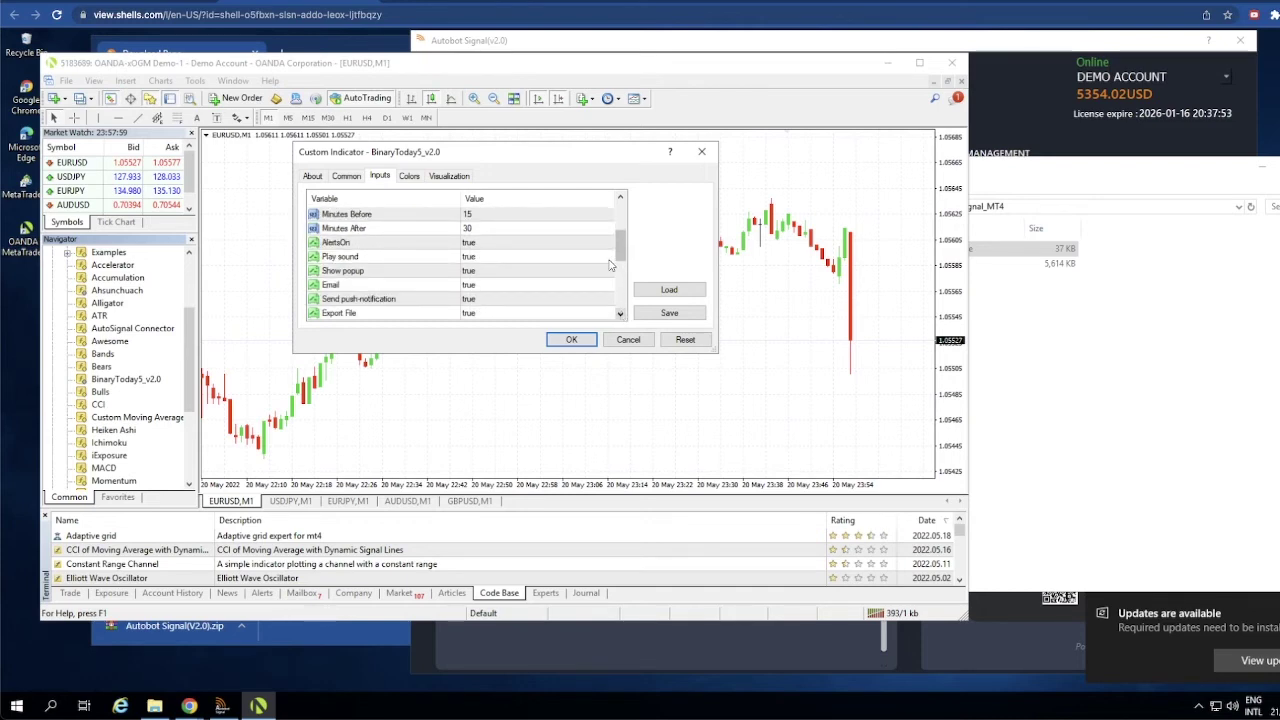
{"action": "left_click", "coordinate": [578, 339]}
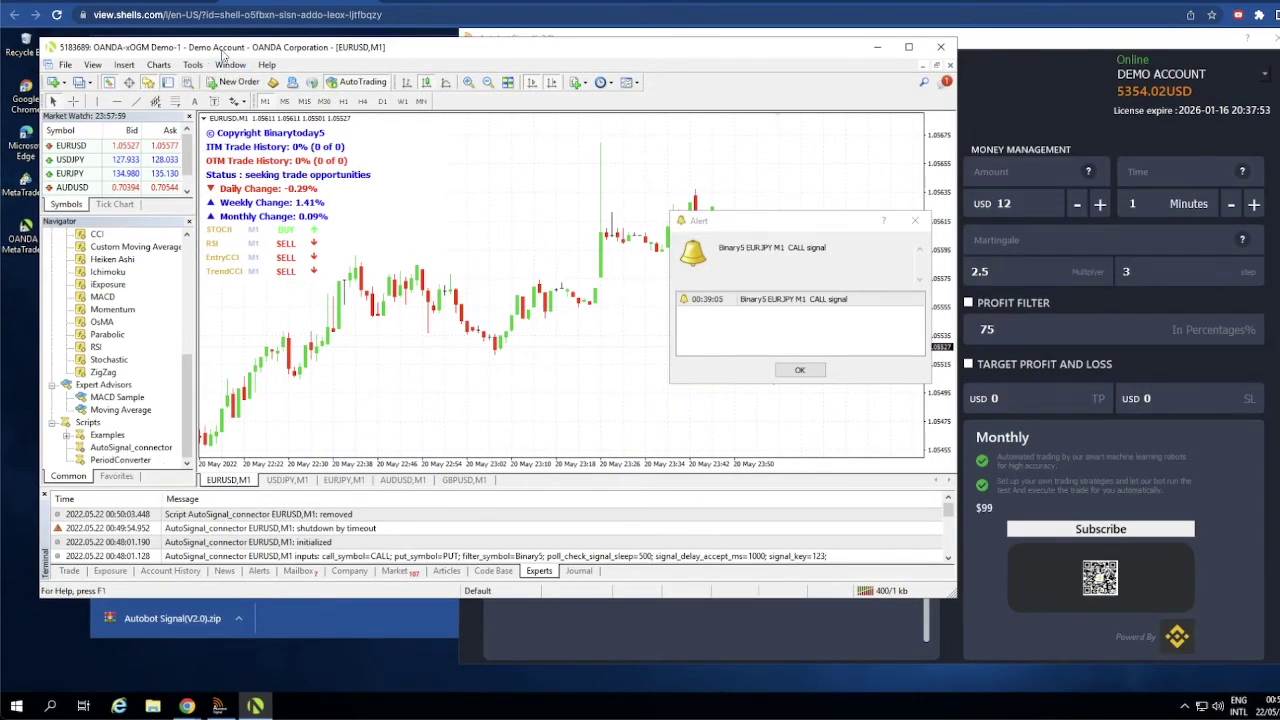
{"action": "left_click", "coordinate": [188, 65]}
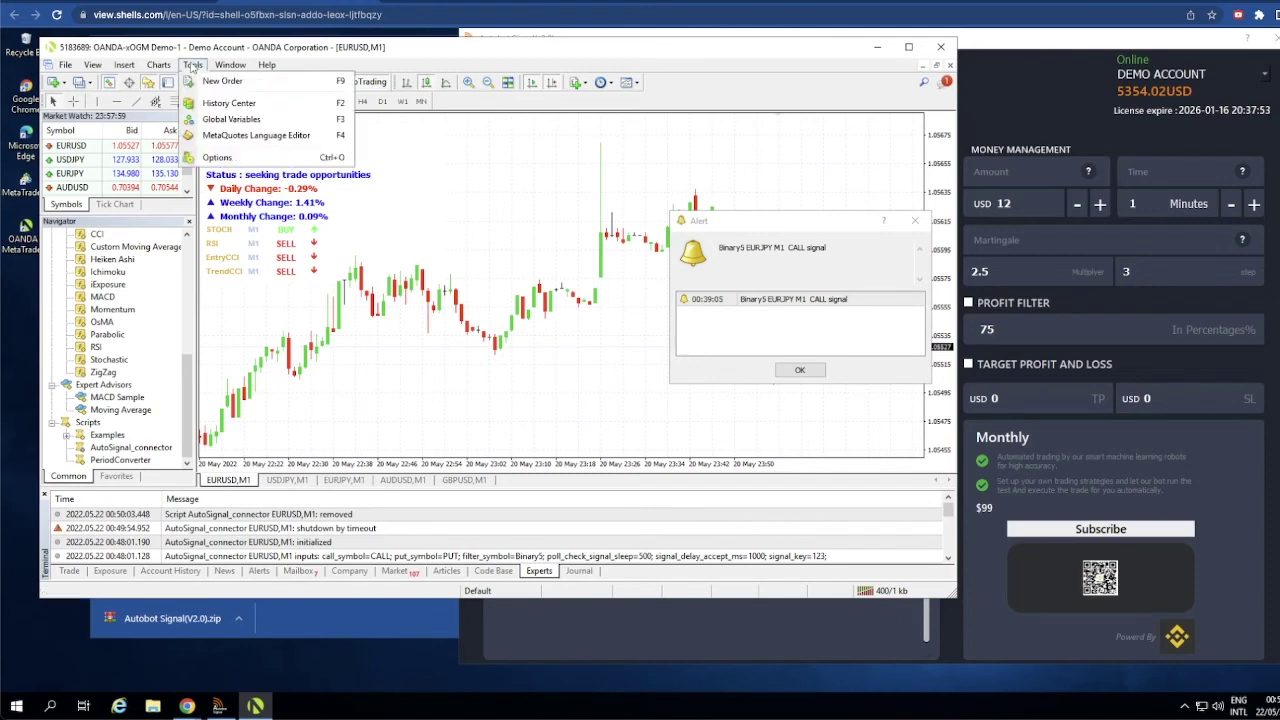
{"action": "left_click", "coordinate": [217, 158]}
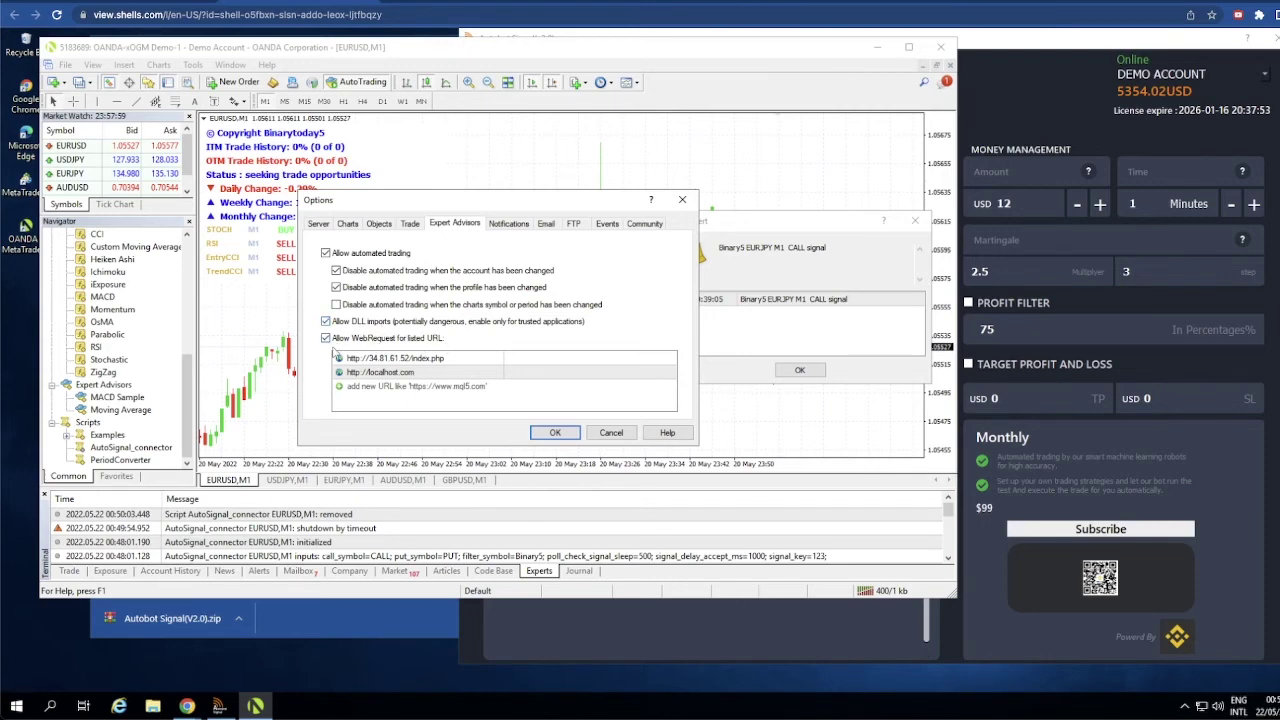
{"action": "left_click", "coordinate": [325, 338]}
{"action": "left_click", "coordinate": [325, 338]}
{"action": "left_click", "coordinate": [345, 387]}
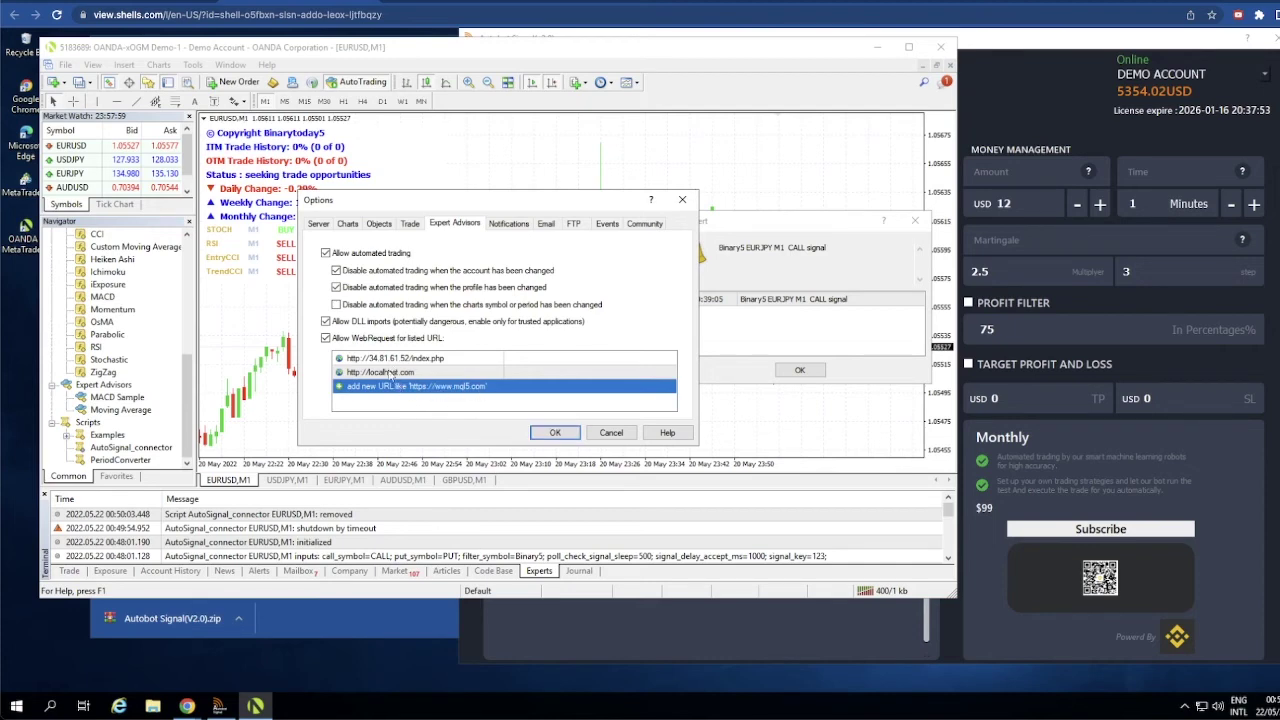
{"action": "left_click", "coordinate": [551, 436]}
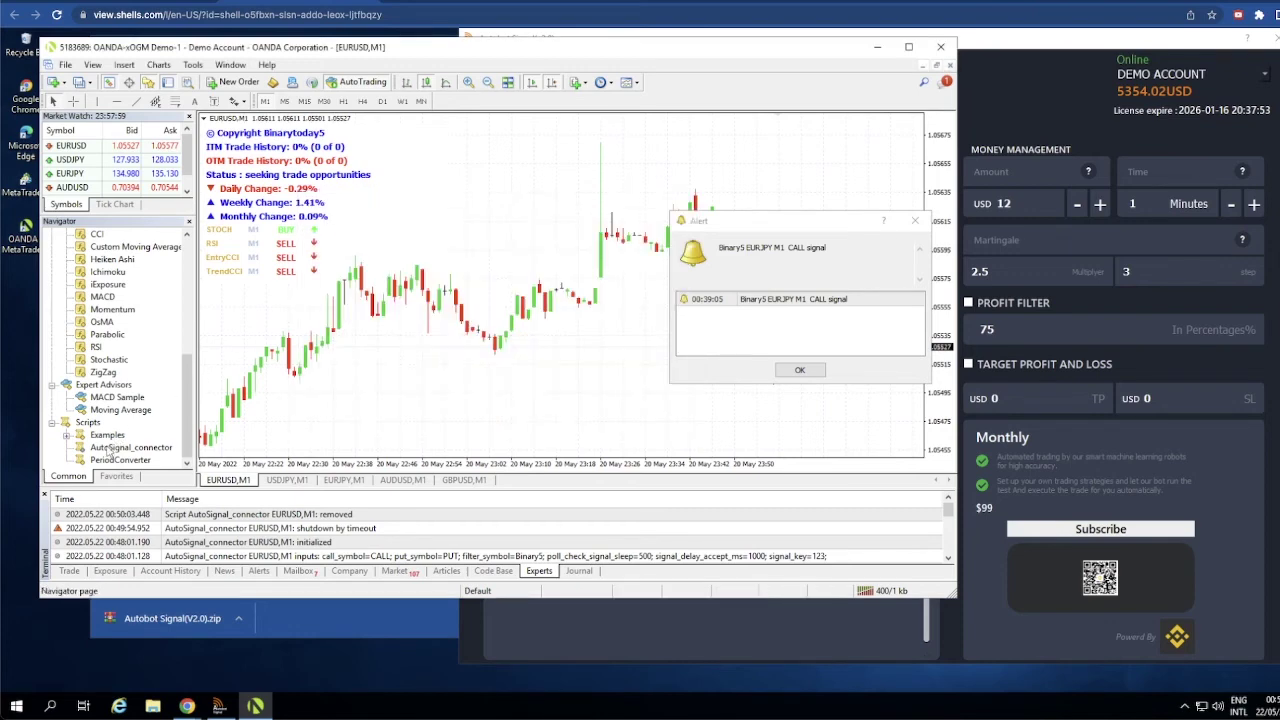
Execute the AutoSignal_connector script on the EURUSD chart from the Navigator.
{"action": "left_click", "coordinate": [146, 449]}
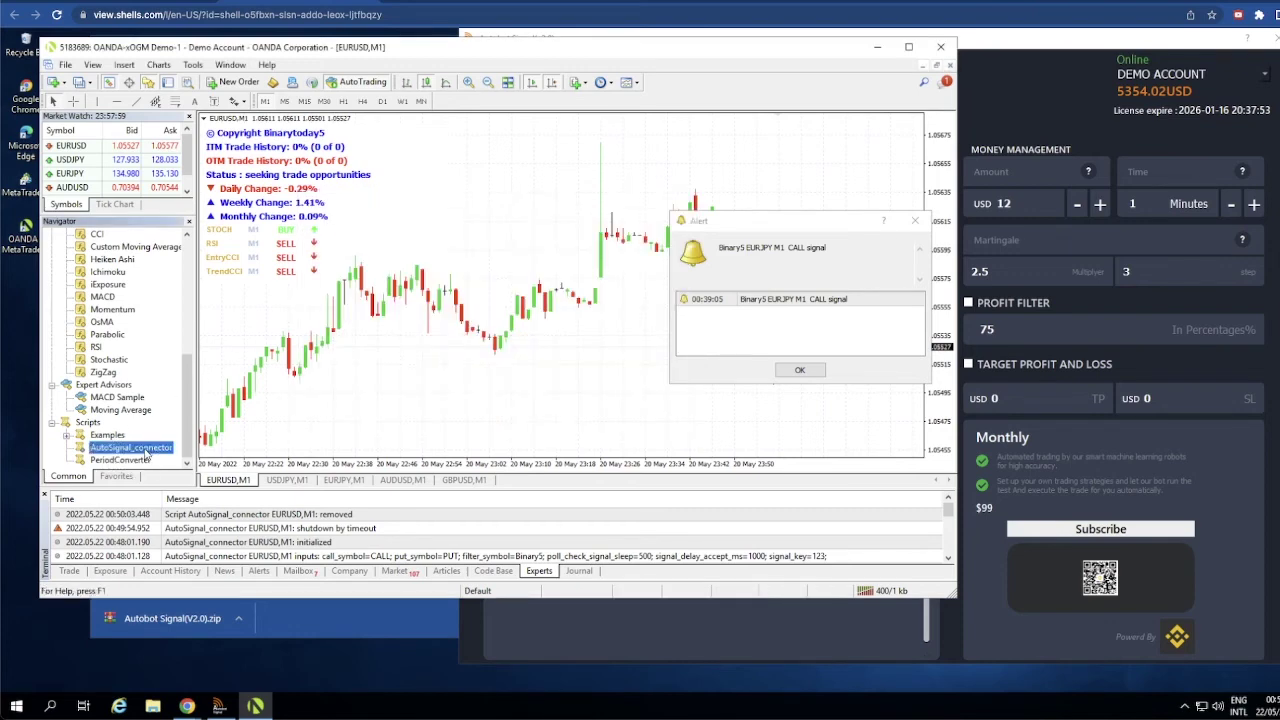
{"action": "right_click", "coordinate": [146, 452]}
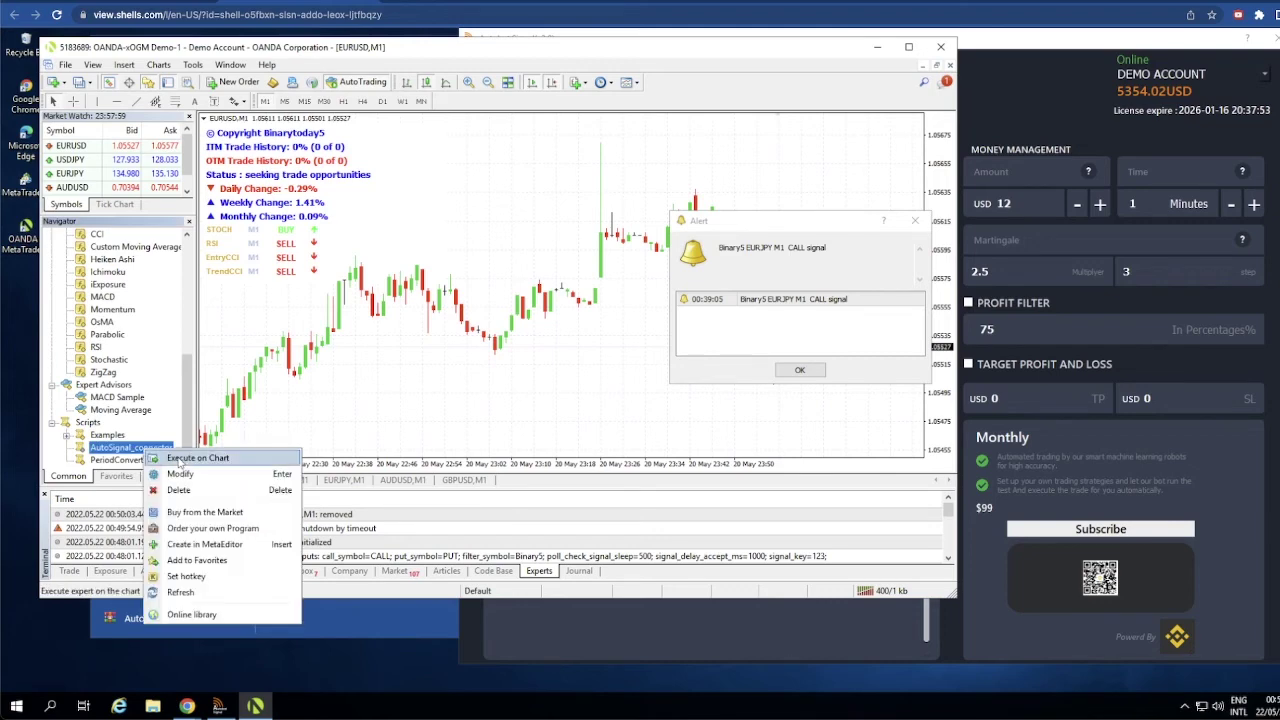
{"action": "left_click", "coordinate": [182, 458]}
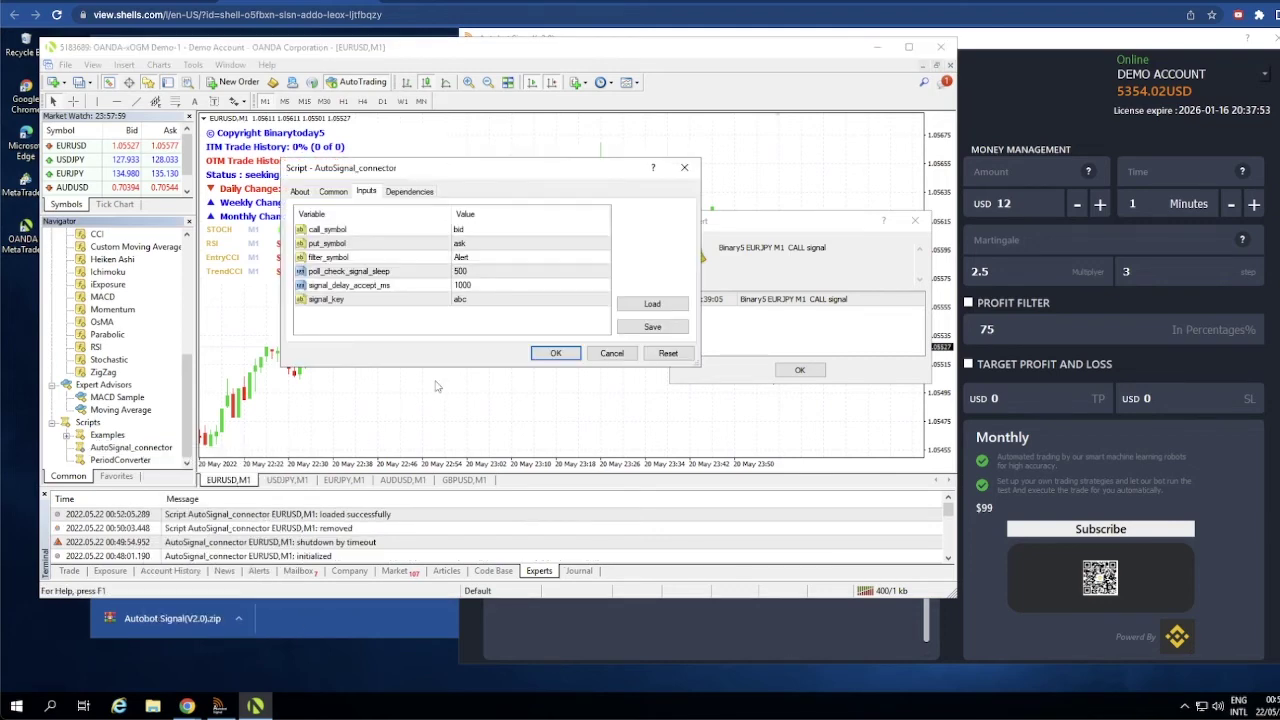
Move the script settings dialog and the Alert window so both are visible.
{"action": "left_click_drag", "start_coordinate": [470, 172], "coordinate": [538, 147]}
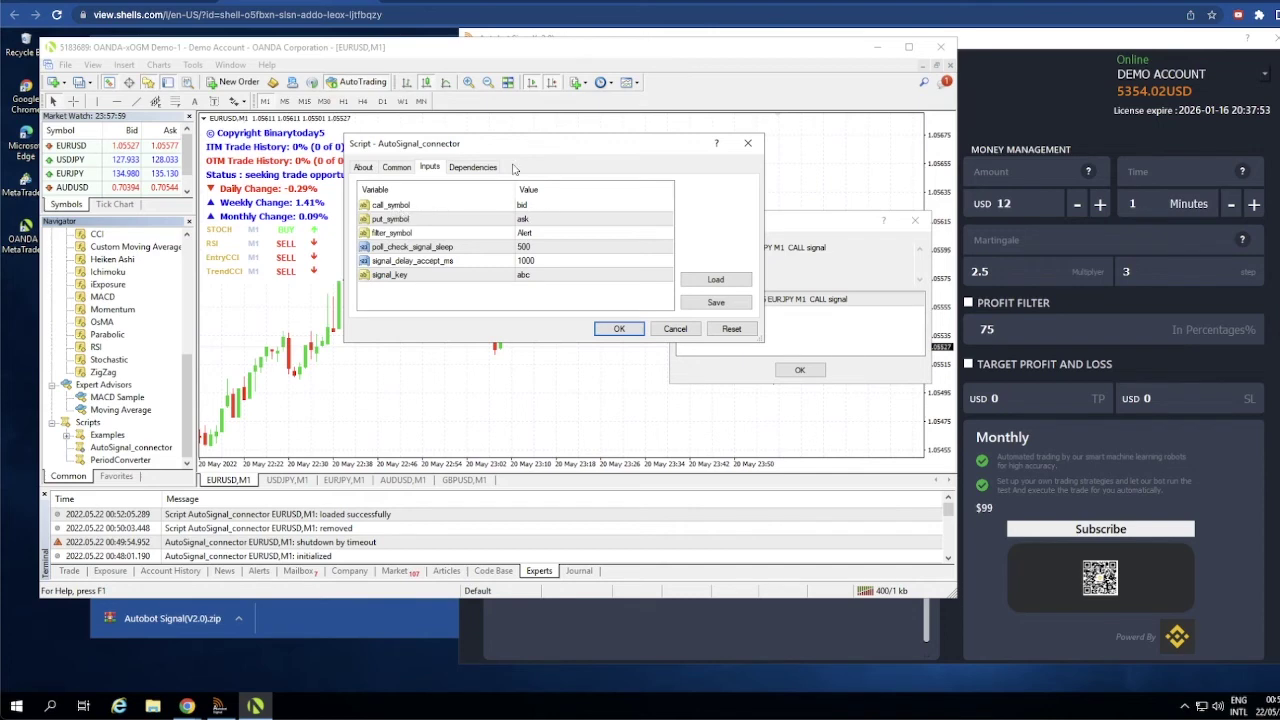
{"action": "left_click_drag", "start_coordinate": [527, 147], "coordinate": [523, 147]}
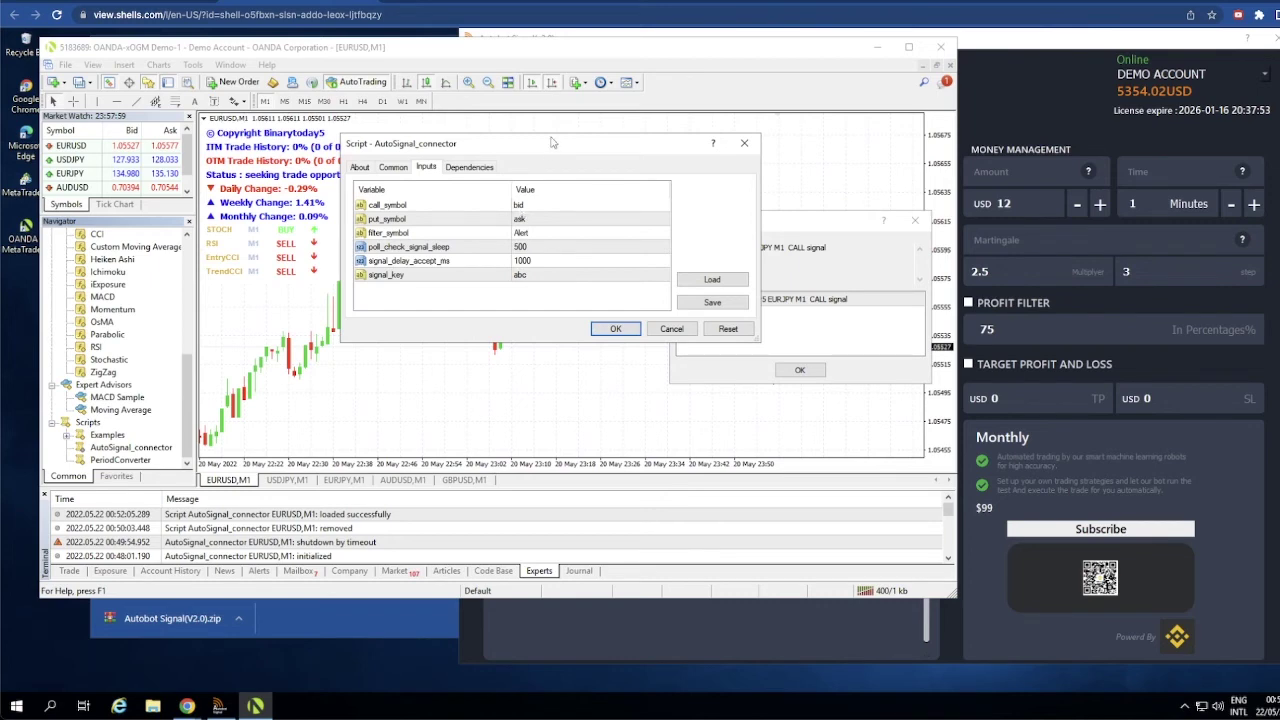
{"action": "left_click_drag", "start_coordinate": [481, 147], "coordinate": [480, 205]}
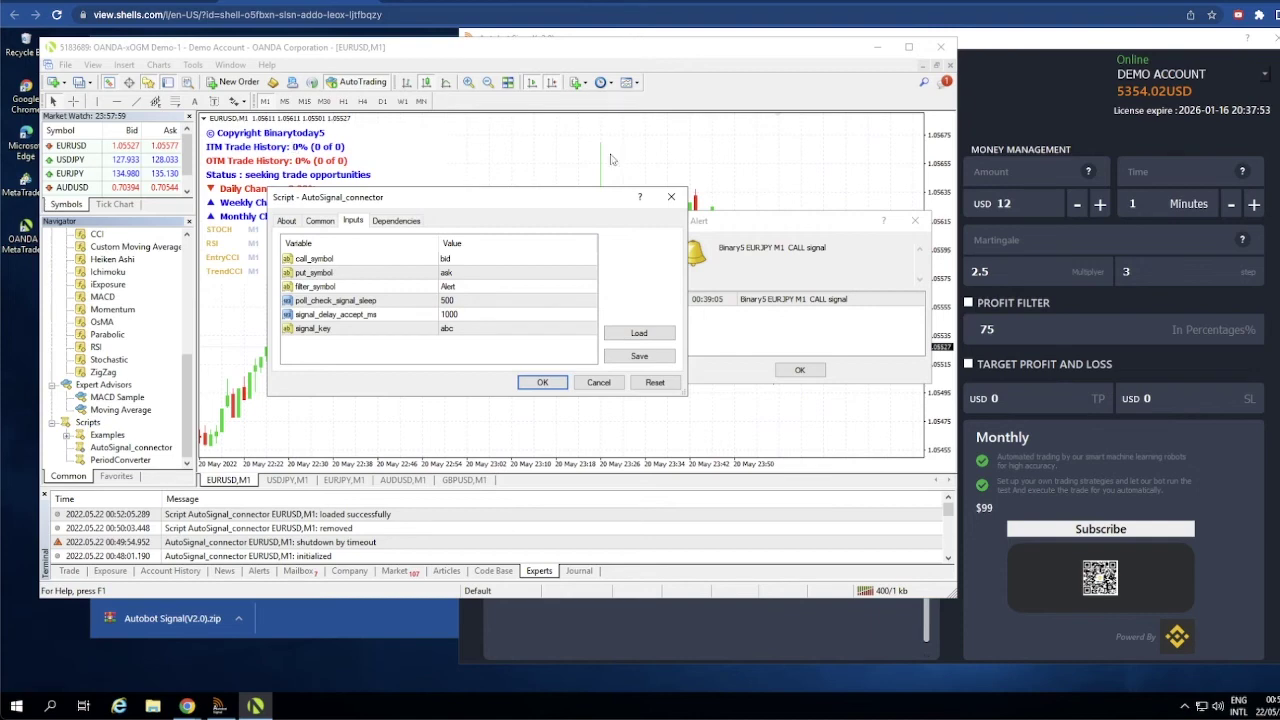
{"action": "left_click", "coordinate": [771, 221]}
{"action": "left_click_drag", "start_coordinate": [771, 221], "coordinate": [760, 174]}
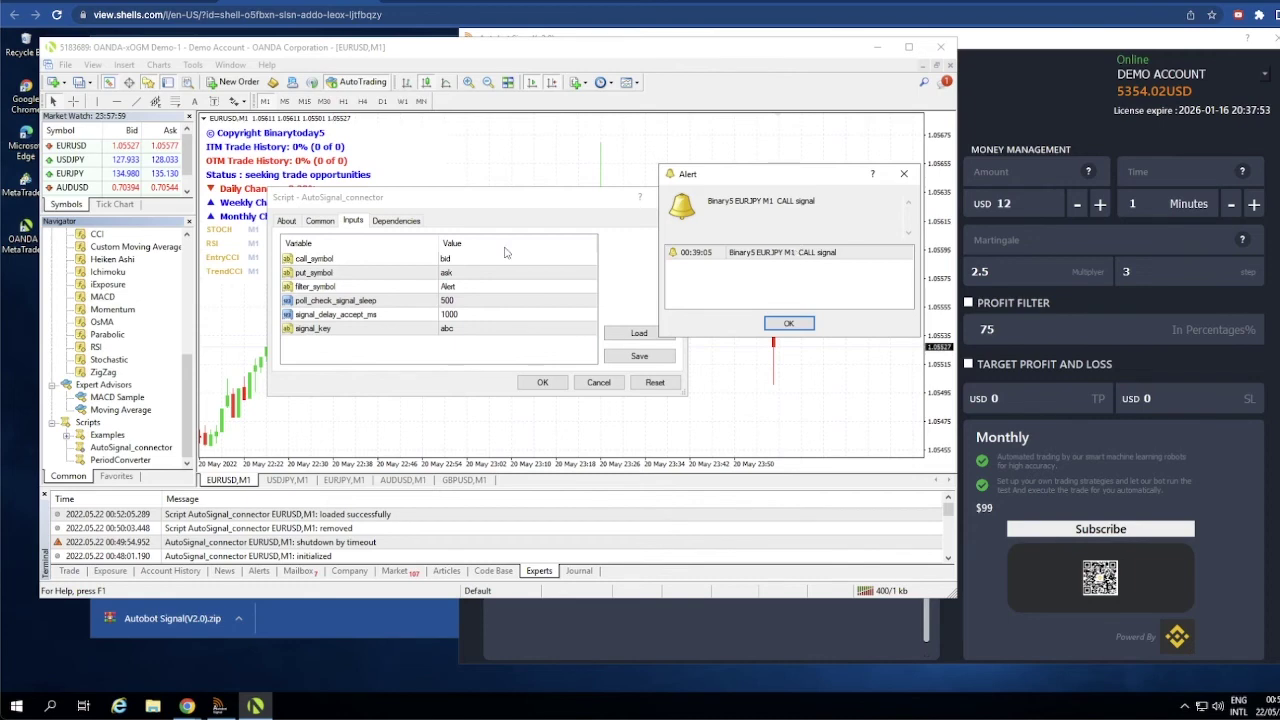
Enter CALL for call_symbol, PUT for put_symbol and Binary5 for filter_symbol.
{"action": "double_click", "coordinate": [446, 259]}
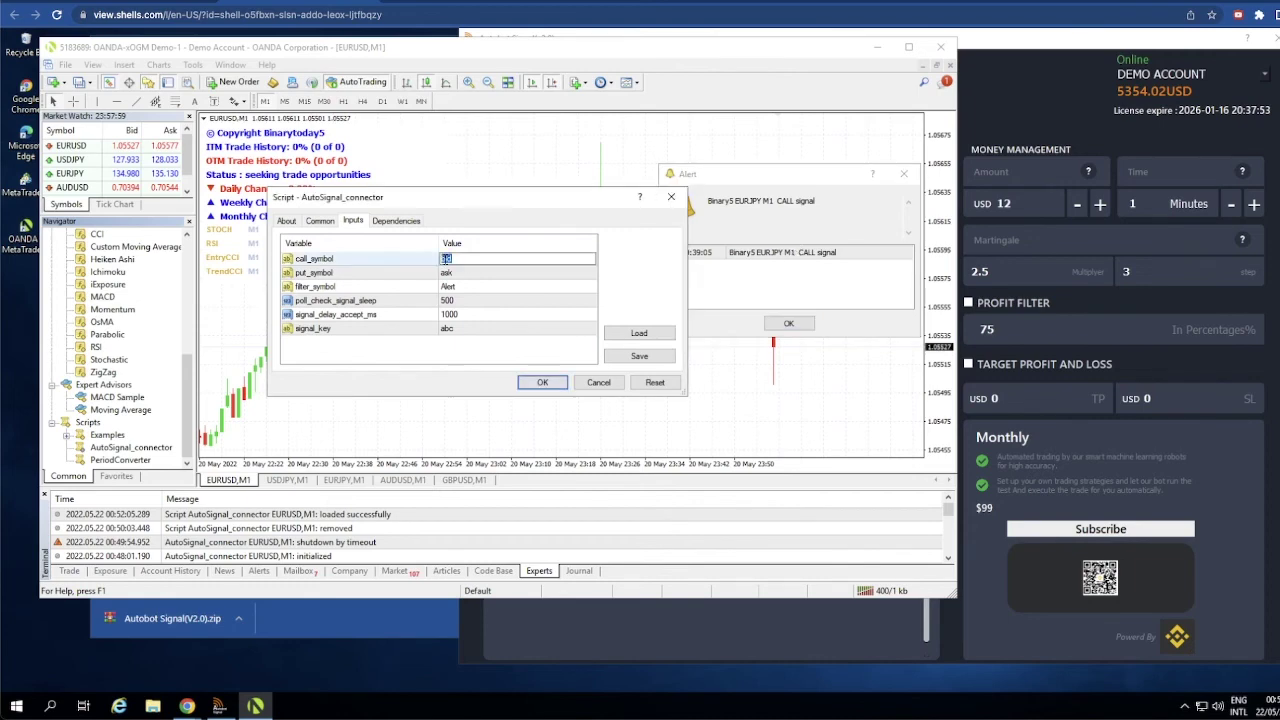
{"action": "type", "text": "CALL"}
{"action": "double_click", "coordinate": [447, 272]}
{"action": "type", "text": "PUT"}
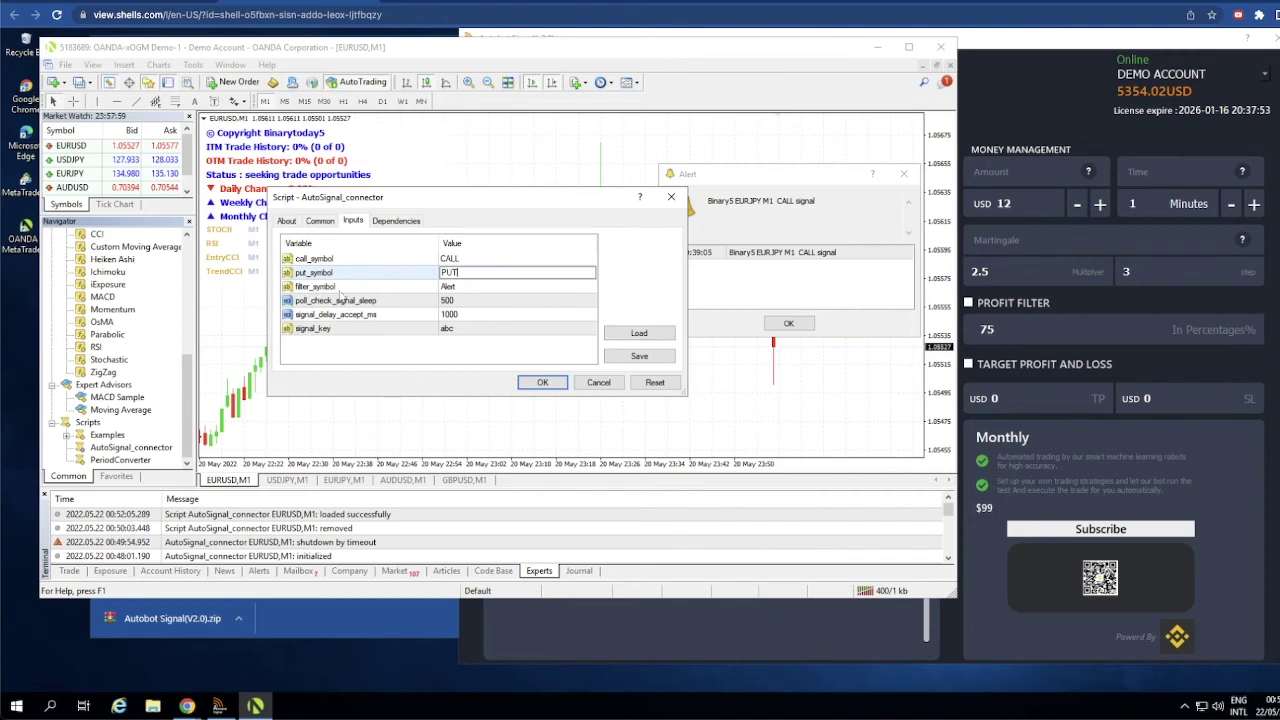
{"action": "left_click", "coordinate": [727, 179]}
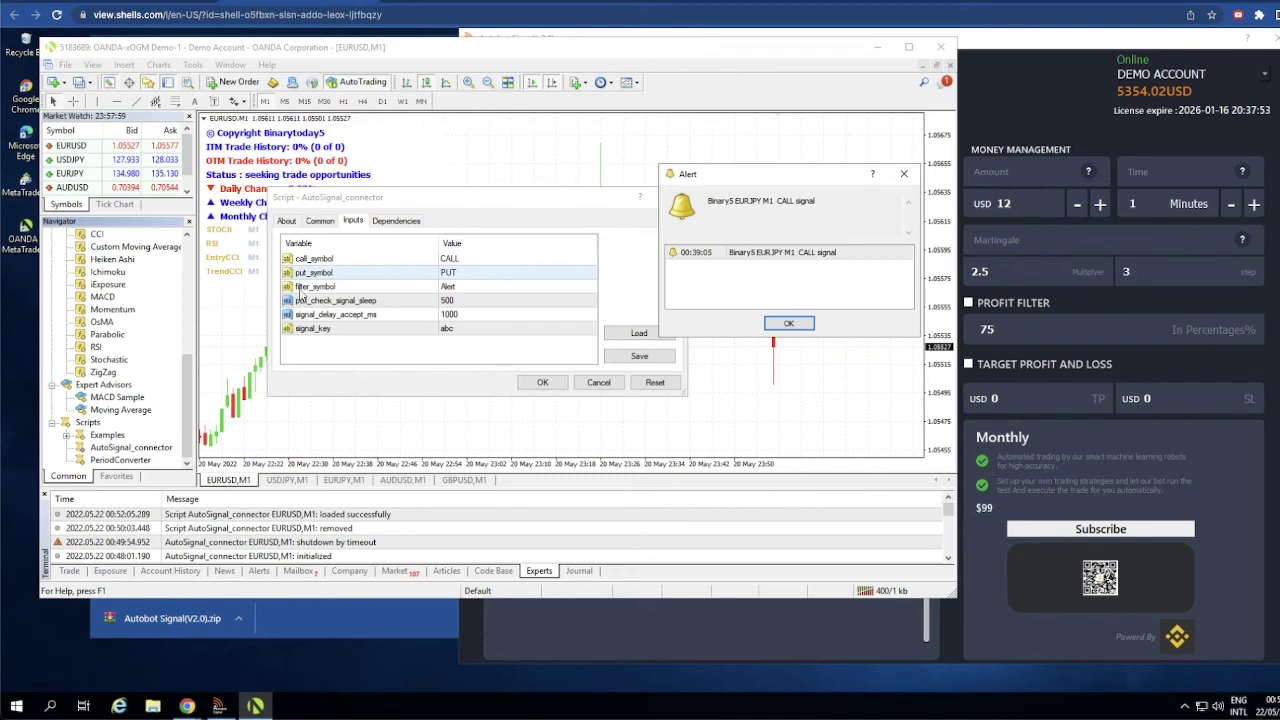
{"action": "double_click", "coordinate": [455, 290]}
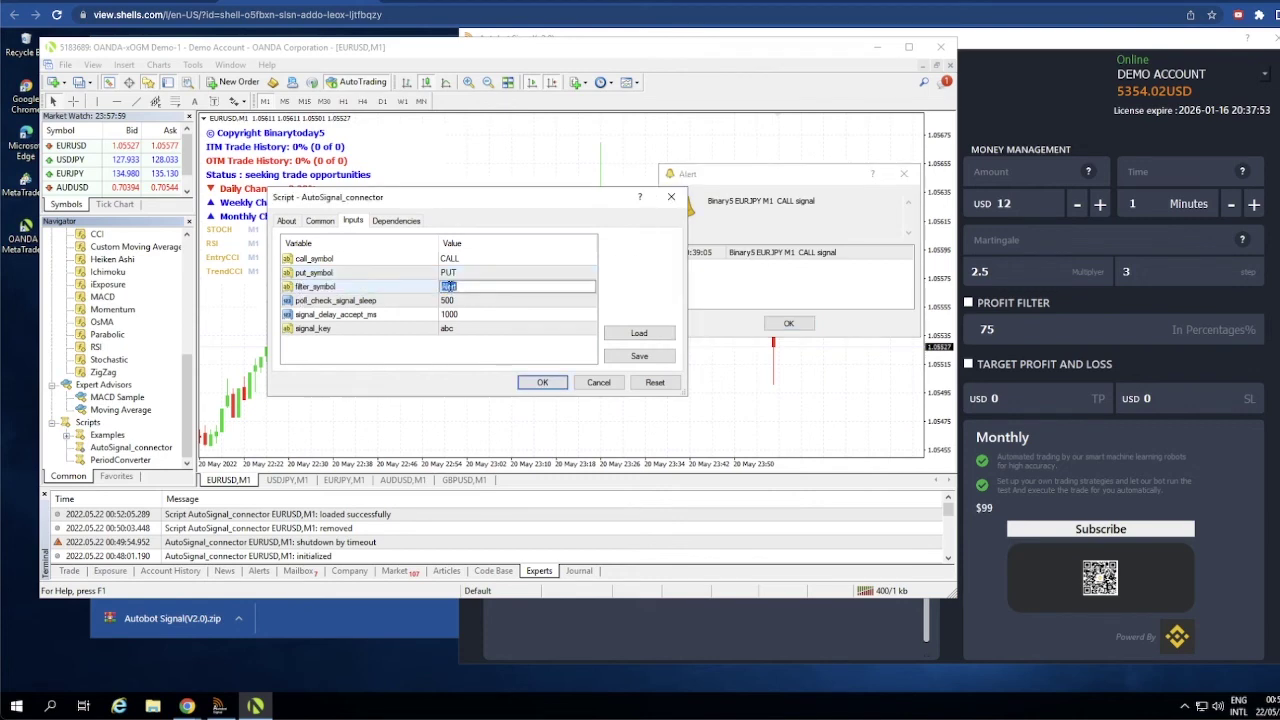
{"action": "type", "text": "Binar"}
{"action": "left_click", "coordinate": [1012, 97]}
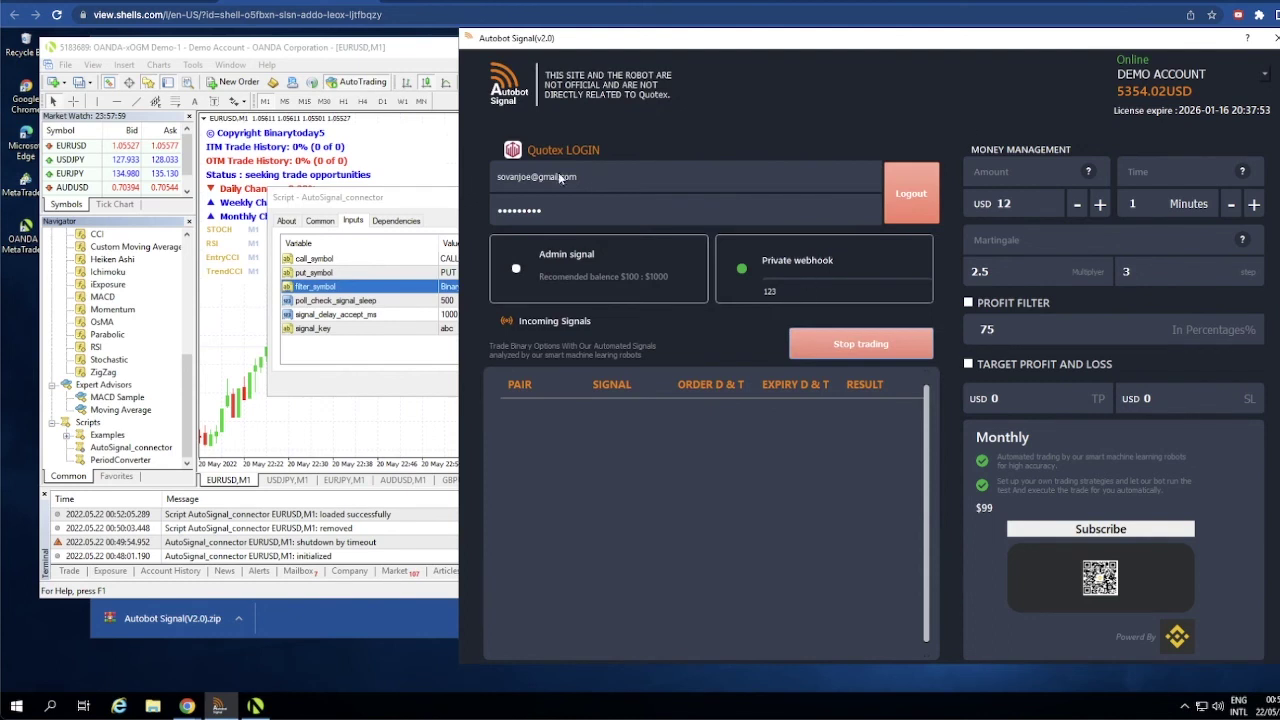
{"action": "double_click", "coordinate": [769, 291]}
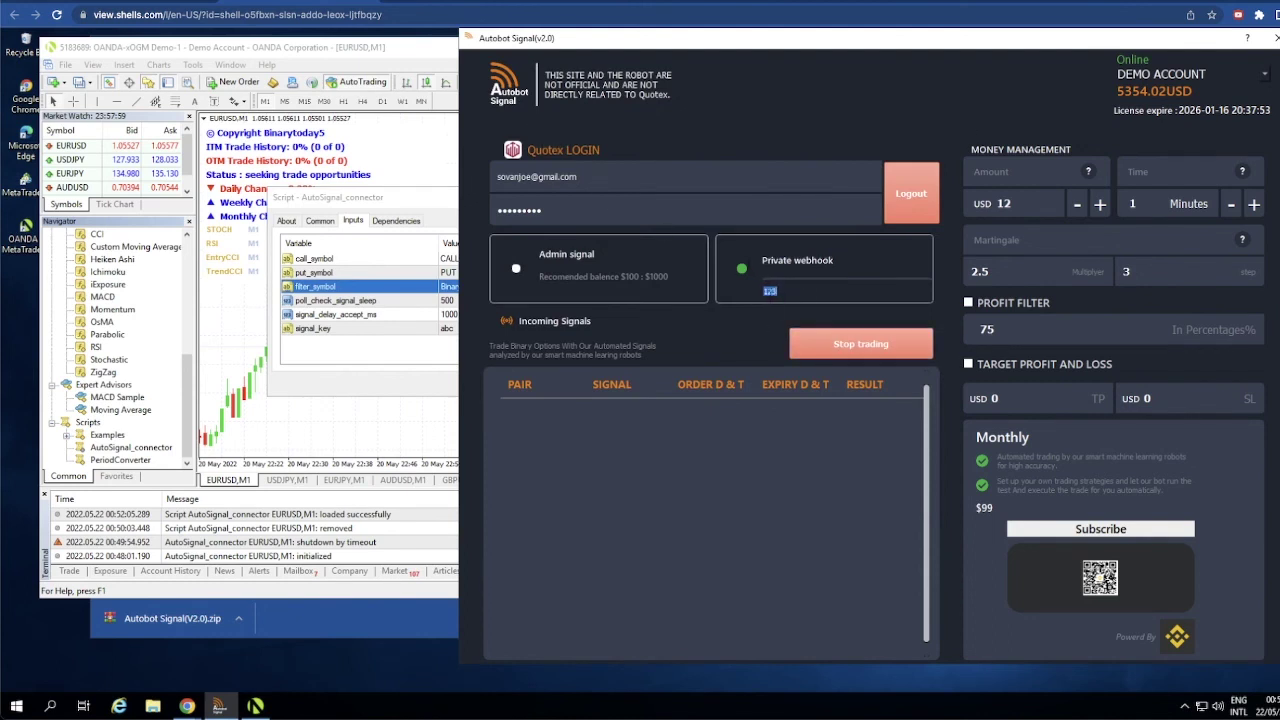
{"action": "left_click", "coordinate": [383, 386]}
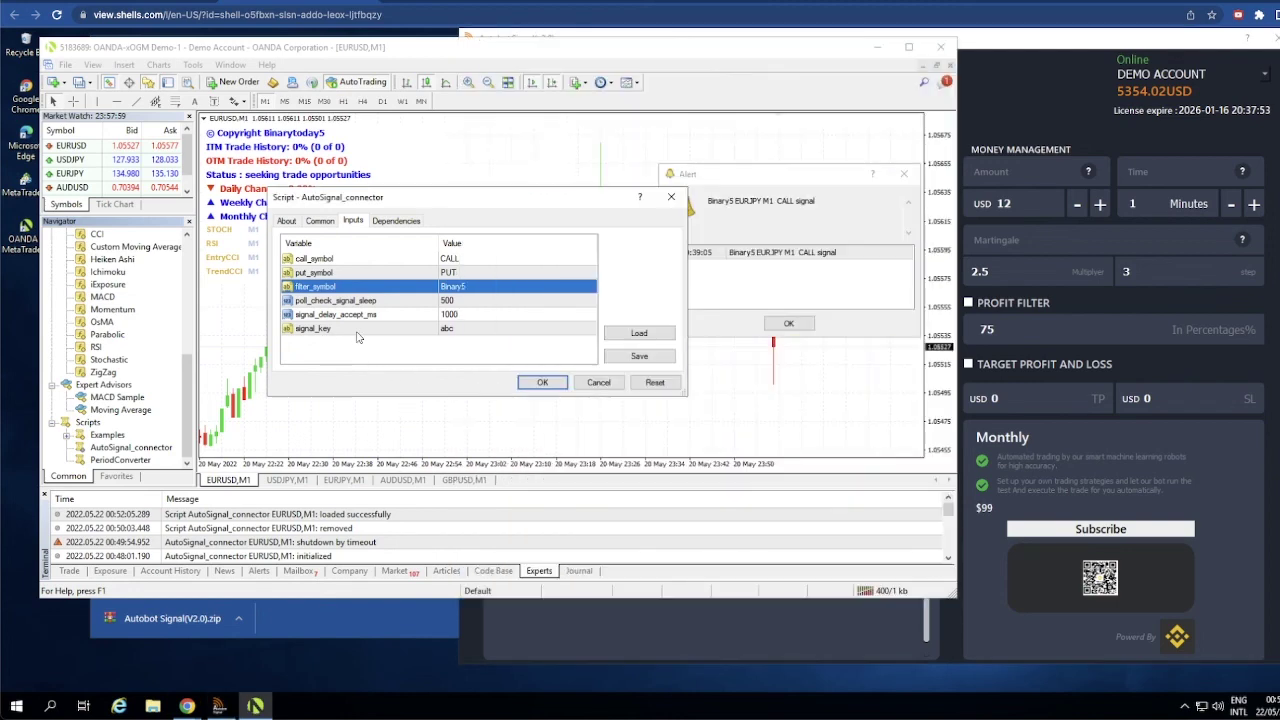
{"action": "left_click", "coordinate": [452, 330]}
{"action": "left_click", "coordinate": [452, 330]}
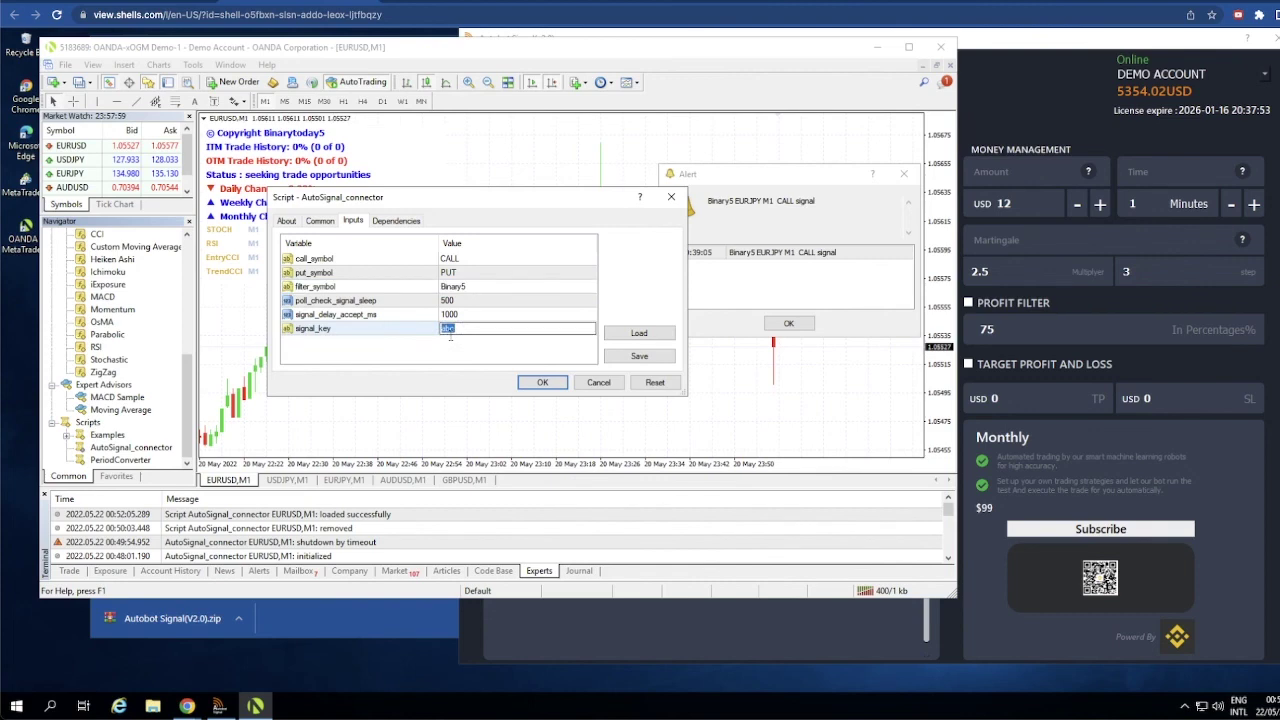
{"action": "type", "text": "123"}
{"action": "left_click", "coordinate": [447, 346]}
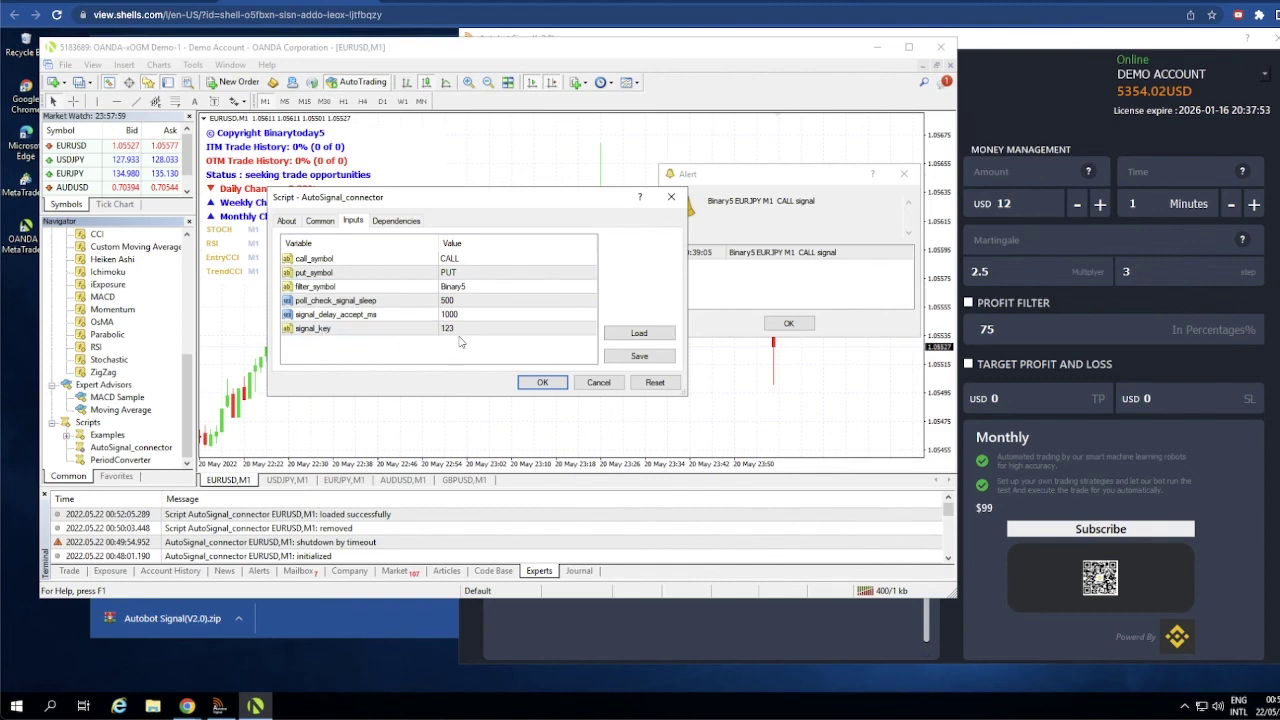
Choose Private webhook as the Autobot Signal source, then return to the script settings.
{"action": "left_click", "coordinate": [1038, 107]}
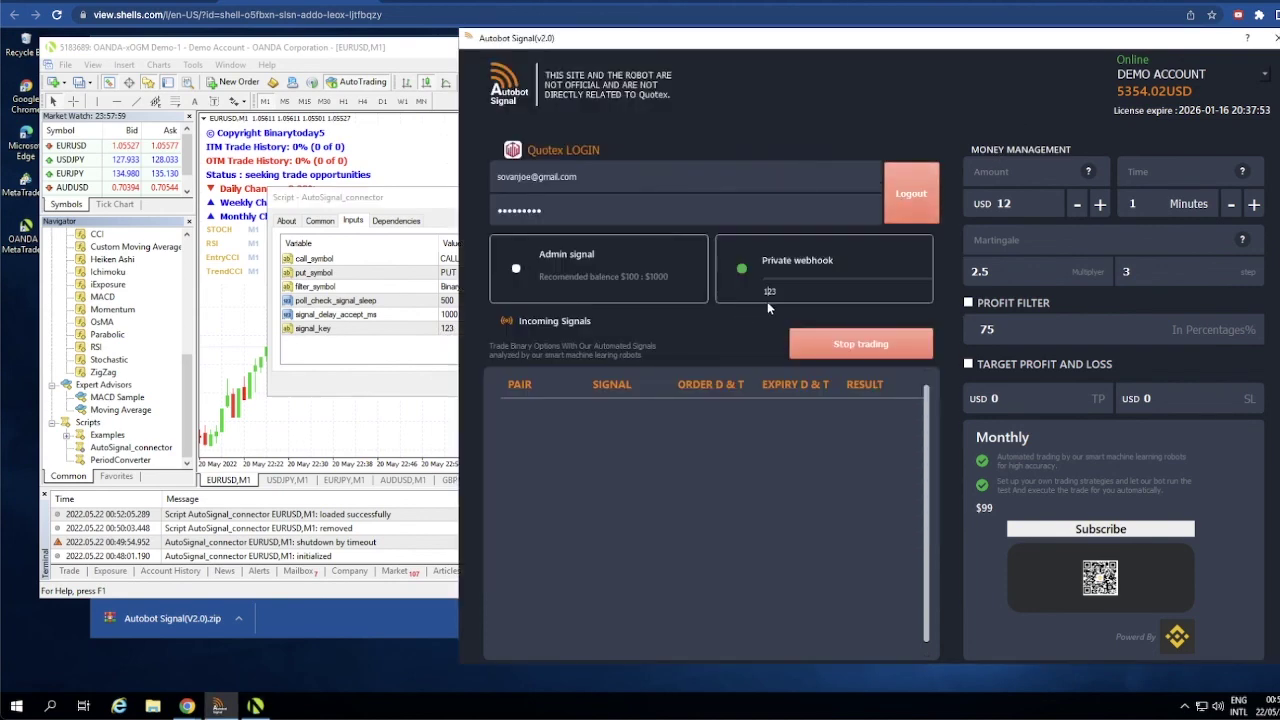
{"action": "left_click", "coordinate": [740, 266]}
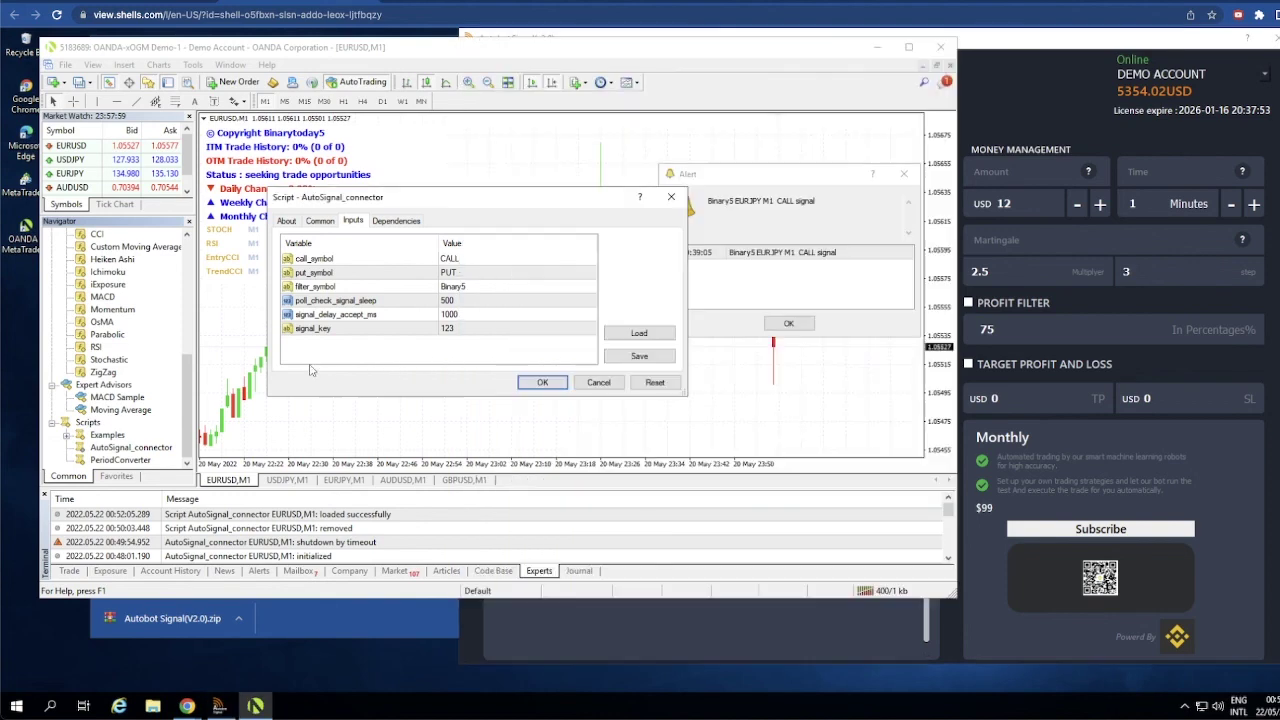
{"action": "left_click", "coordinate": [445, 372]}
Accept the script inputs with OK and shift the MQL4 Logs and terminal logs windows.
{"action": "left_click", "coordinate": [543, 383]}
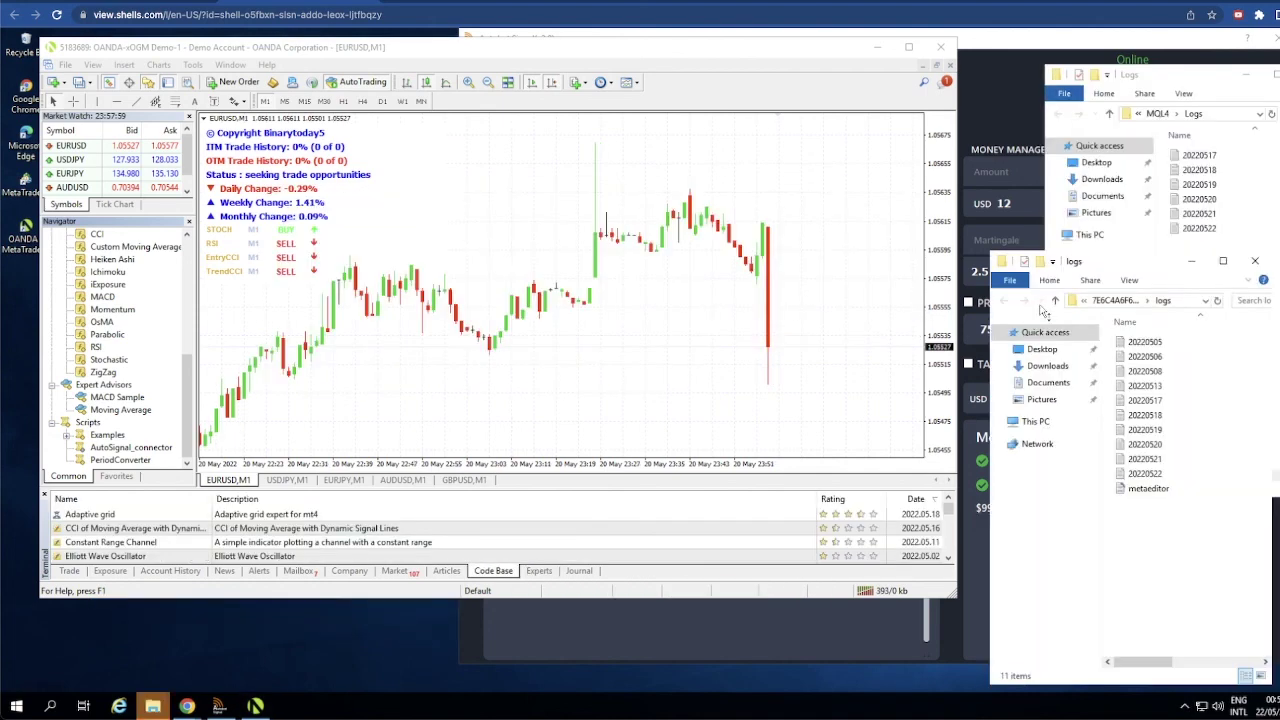
{"action": "left_click_drag", "start_coordinate": [1137, 76], "coordinate": [1041, 78]}
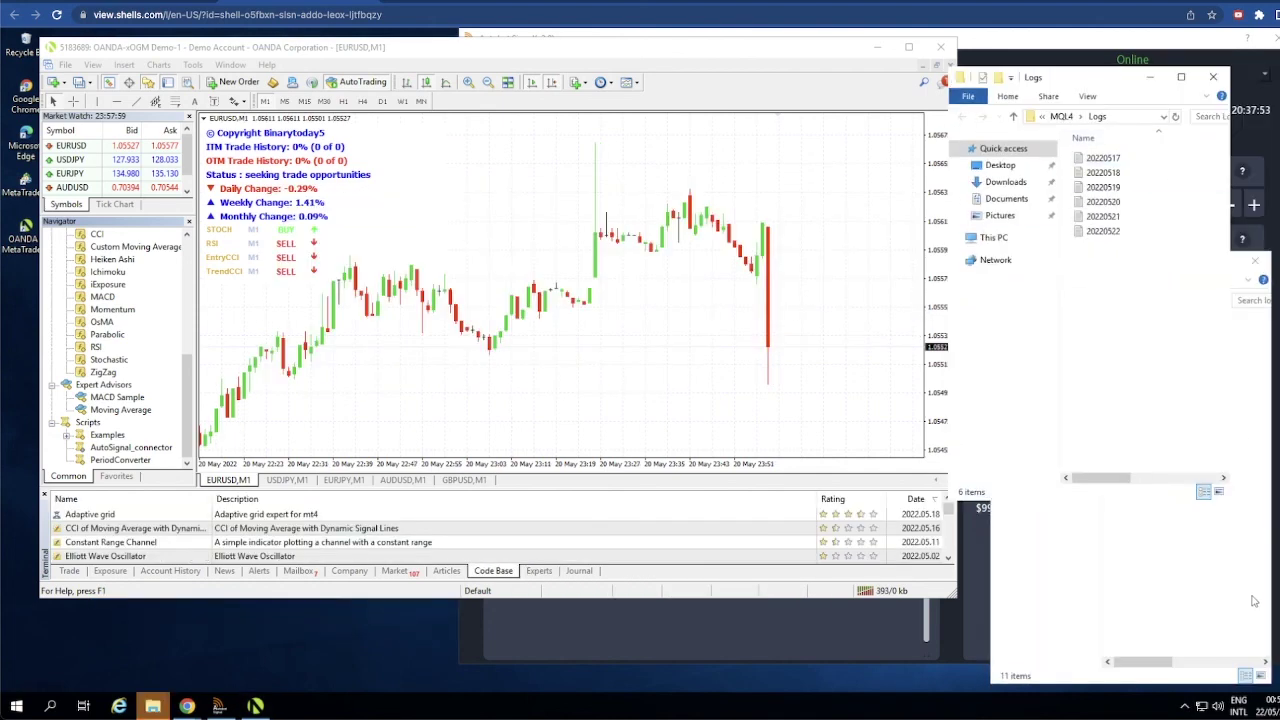
{"action": "left_click", "coordinate": [1150, 666]}
{"action": "left_click_drag", "start_coordinate": [1140, 264], "coordinate": [1037, 207]}
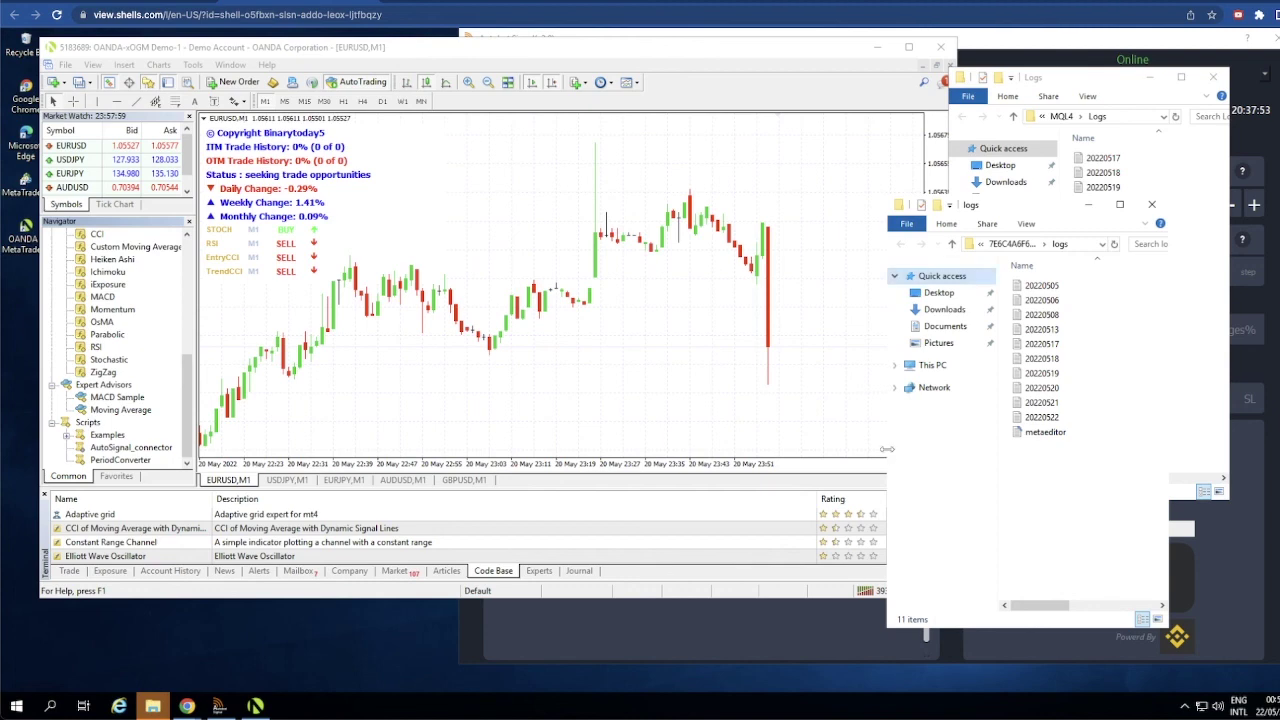
Finish placing both log folder windows, then bring Autobot Signal back to the front.
{"action": "mouse_move", "coordinate": [882, 450]}
{"action": "left_mouse_down"}
{"action": "mouse_move", "coordinate": [825, 452]}
{"action": "mouse_move", "coordinate": [880, 450]}
{"action": "left_mouse_up"}
{"action": "left_click_drag", "start_coordinate": [1028, 213], "coordinate": [1185, 327]}
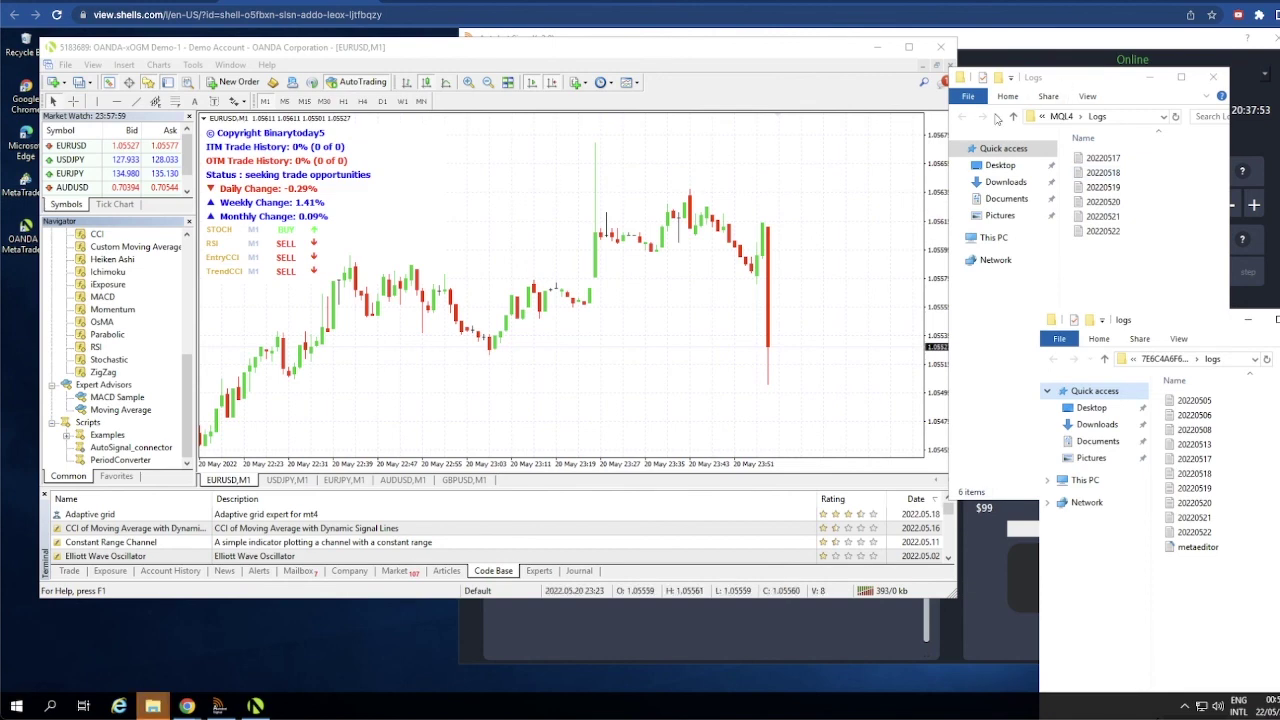
{"action": "left_click_drag", "start_coordinate": [1090, 82], "coordinate": [1145, 226]}
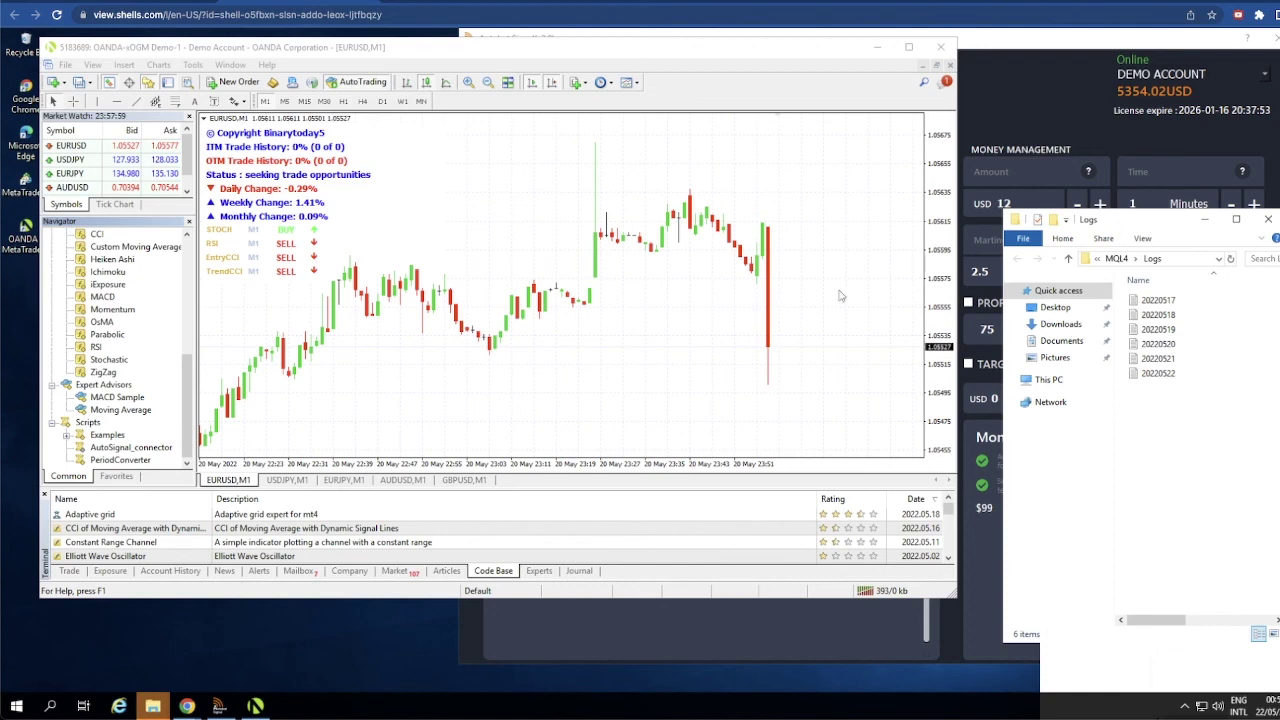
{"action": "left_click", "coordinate": [522, 346]}
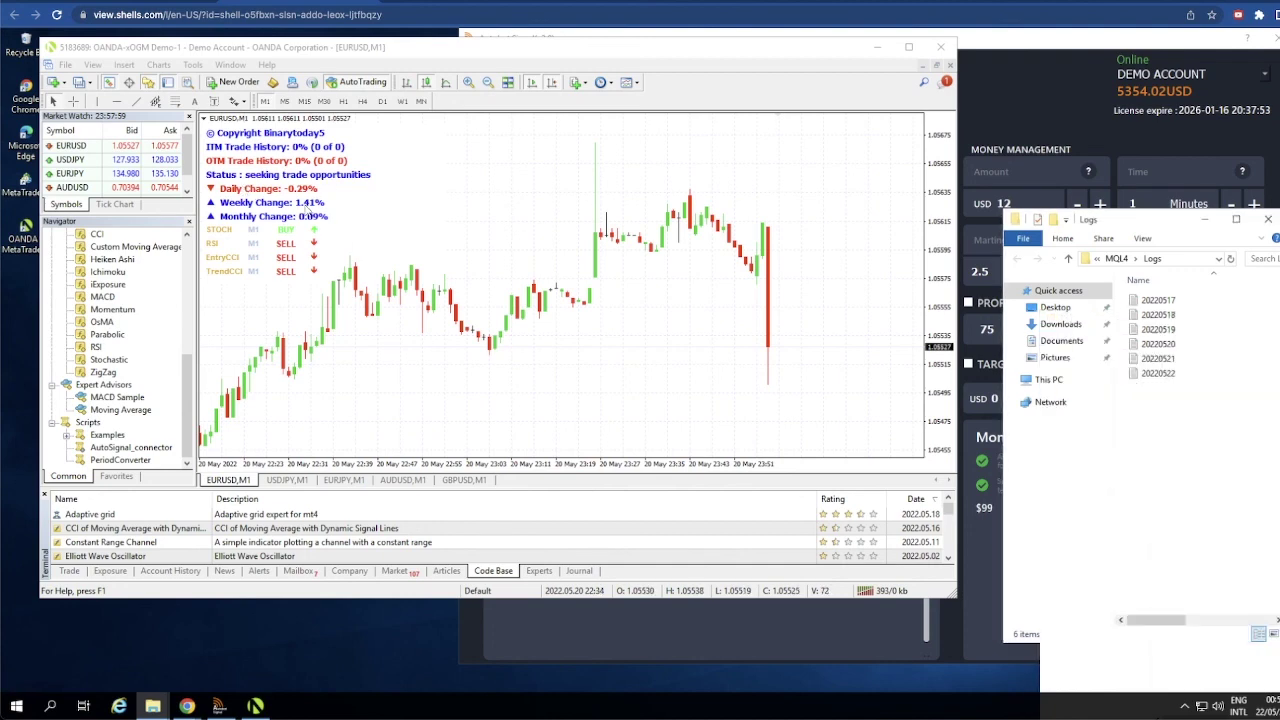
{"action": "left_click", "coordinate": [1003, 108]}
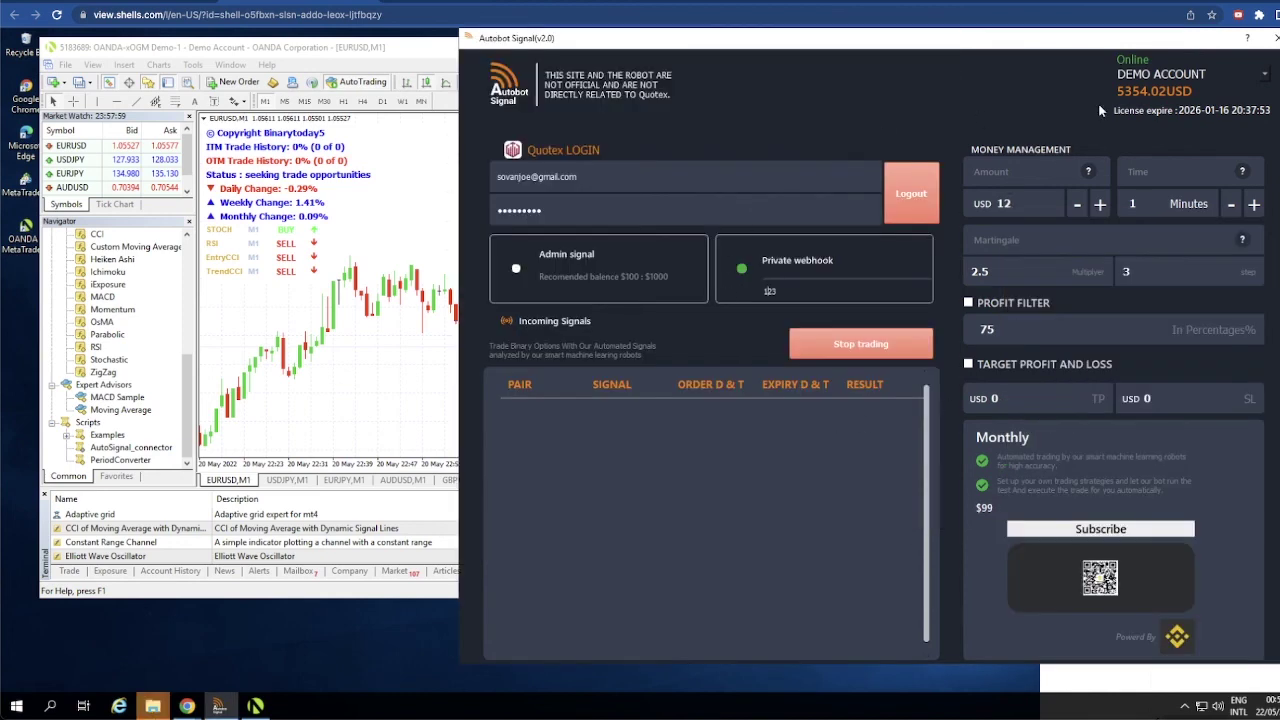